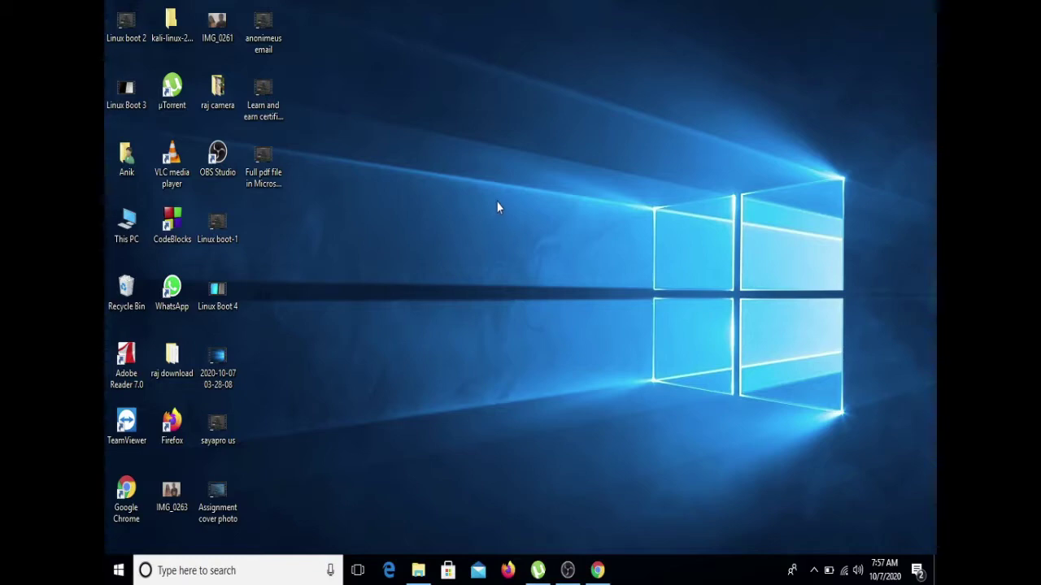
- Launch Microsoft Excel 2010 from the desktop search and dismiss the Office activation wizard
{"action": "right_click", "coordinate": [495, 212]}
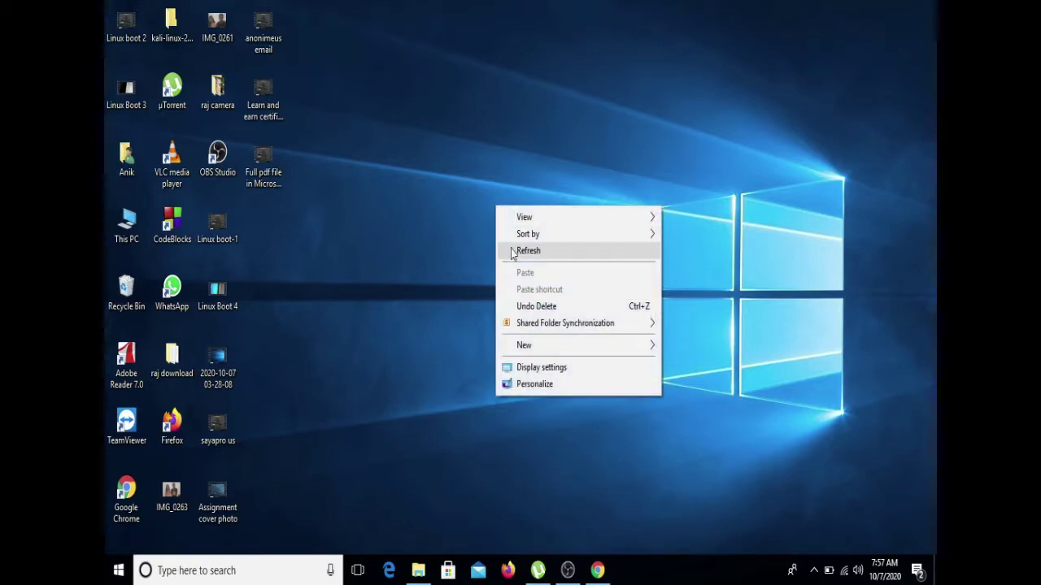
{"action": "left_click", "coordinate": [514, 250]}
{"action": "left_click", "coordinate": [236, 571]}
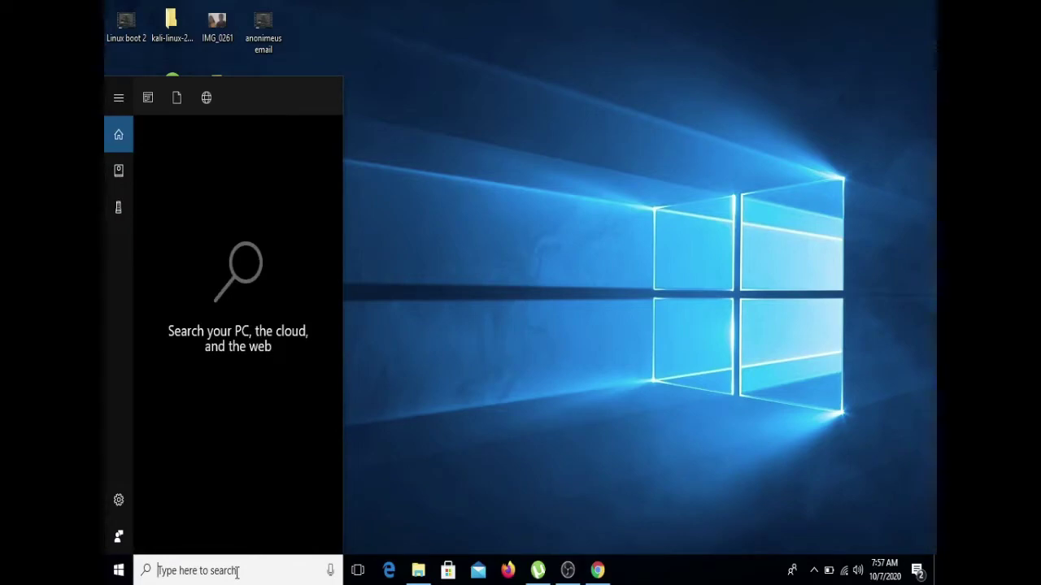
{"action": "type", "text": "excel"}
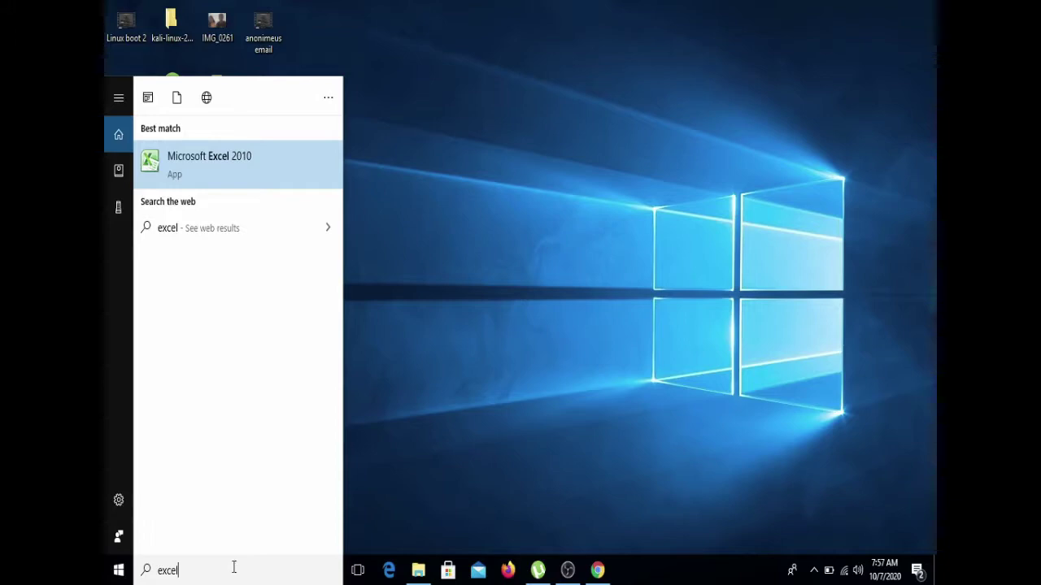
{"action": "left_click", "coordinate": [260, 155]}
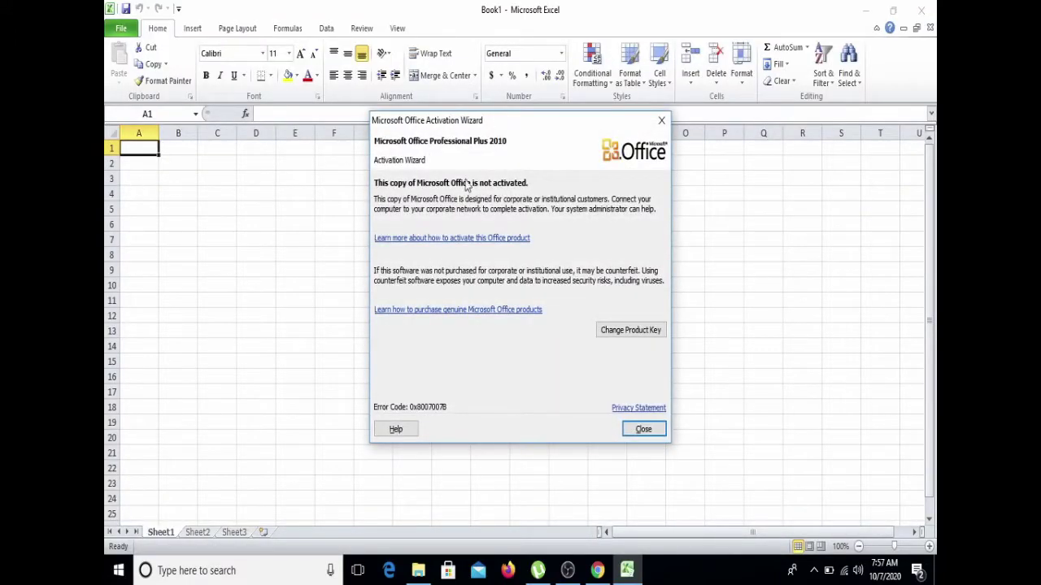
{"action": "left_click", "coordinate": [662, 121]}
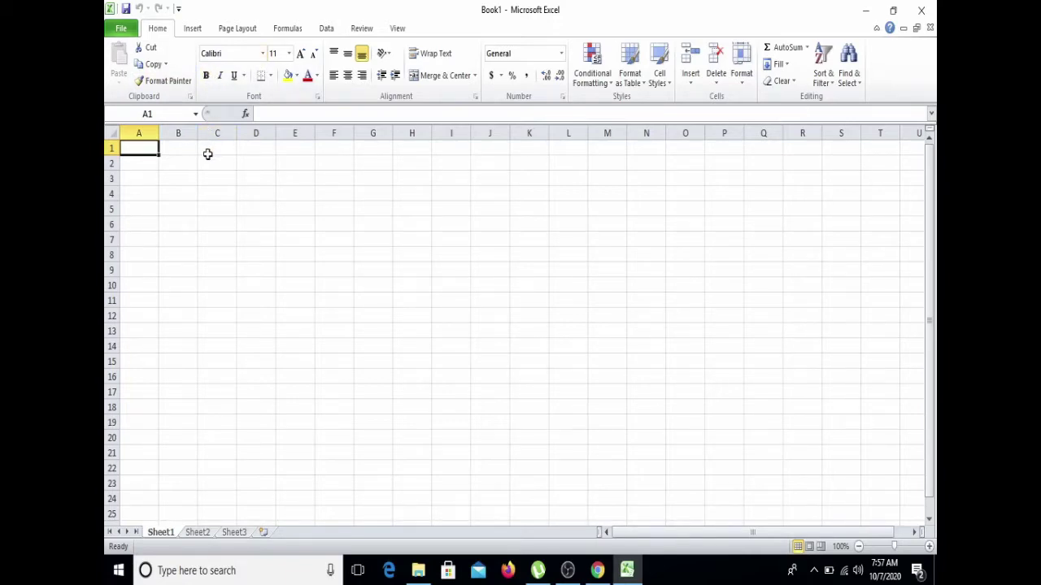
- Enter the heading text "My video will Help you" in cell A1
{"action": "type", "text": "my"}
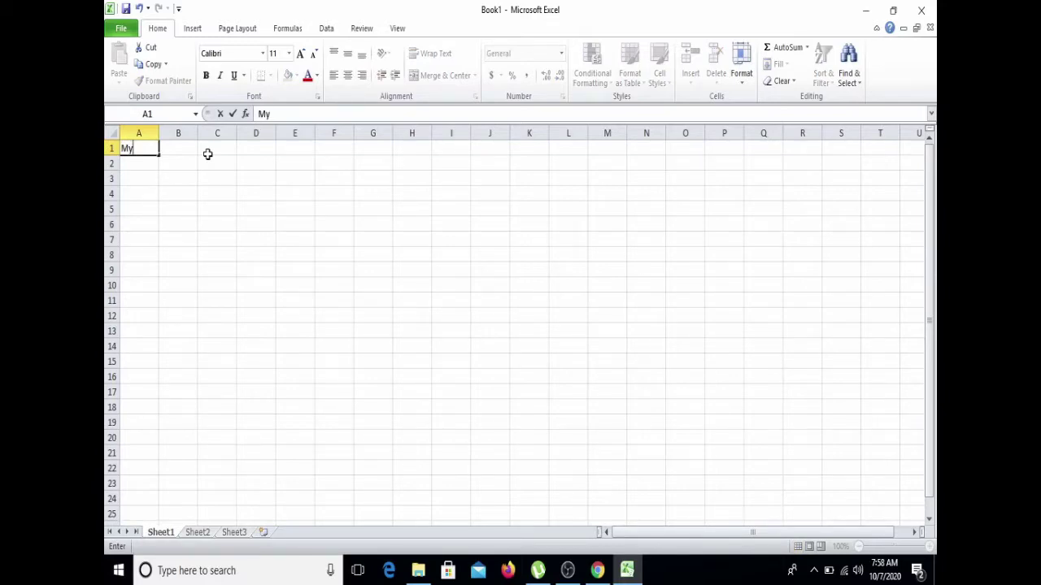
{"action": "type", "text": " video will He"}
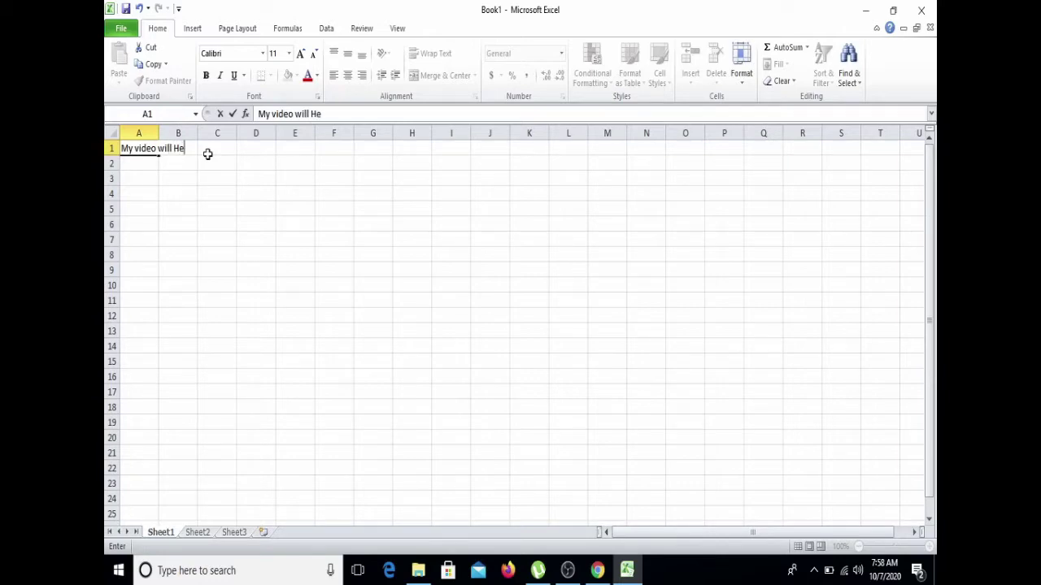
{"action": "type", "text": "lp you"}
- Make the heading text in cell A1 bold and set its font to Algerian
{"action": "left_click_drag", "start_coordinate": [211, 151], "coordinate": [112, 148]}
{"action": "left_click", "coordinate": [206, 75]}
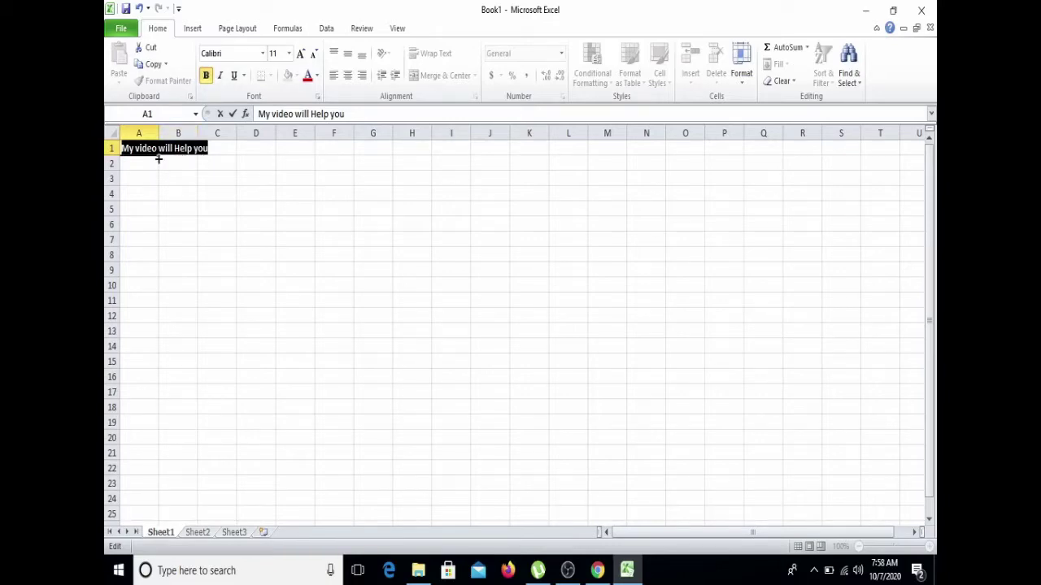
{"action": "left_click", "coordinate": [262, 52]}
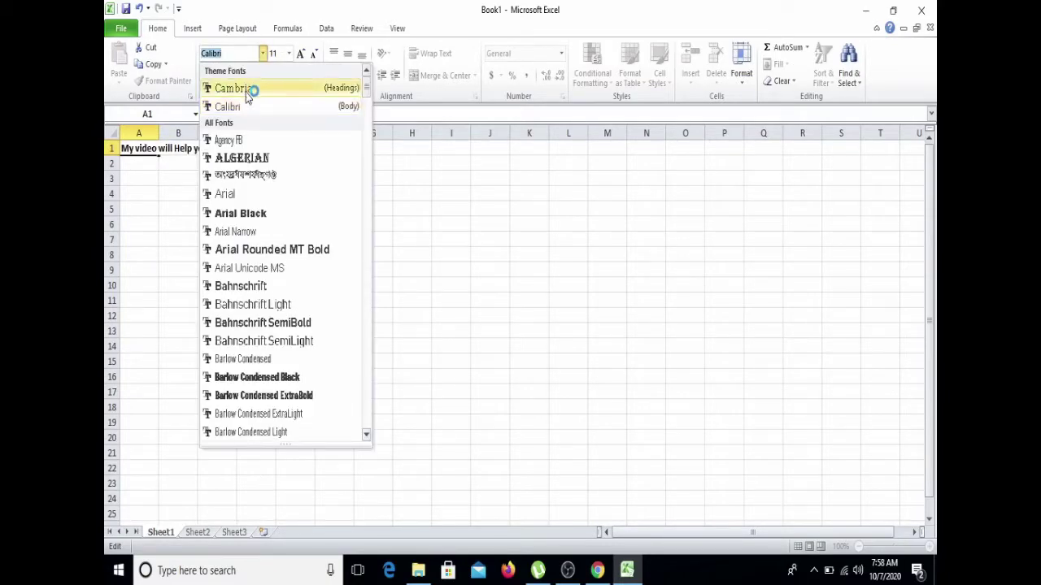
{"action": "left_click", "coordinate": [252, 159]}
{"action": "left_click_drag", "start_coordinate": [183, 179], "coordinate": [193, 193]}
{"action": "left_click", "coordinate": [244, 178]}
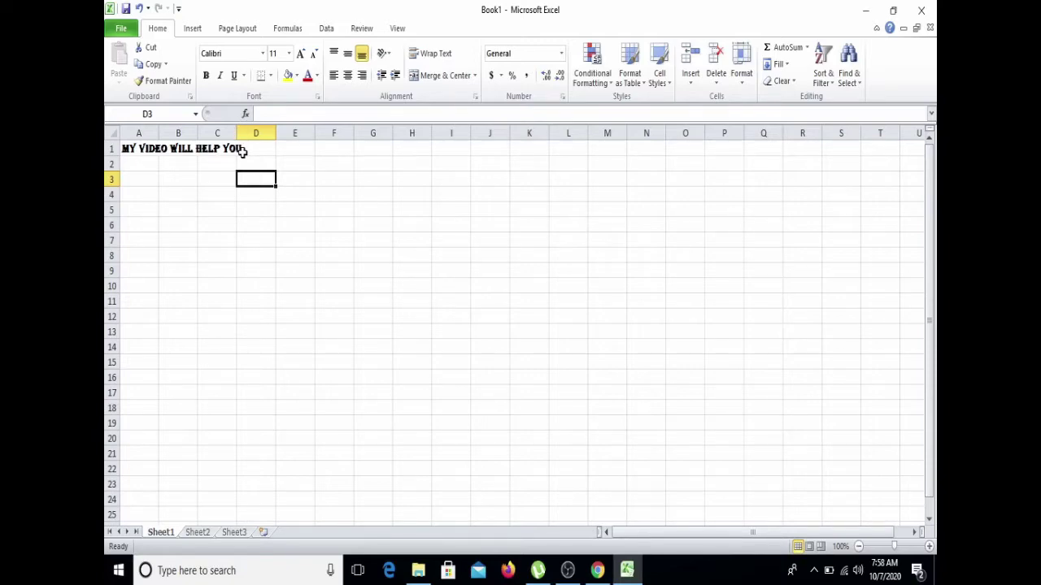
- Set the font size of the heading across cells A1 to D1 to 26
{"action": "left_click_drag", "start_coordinate": [242, 148], "coordinate": [126, 150]}
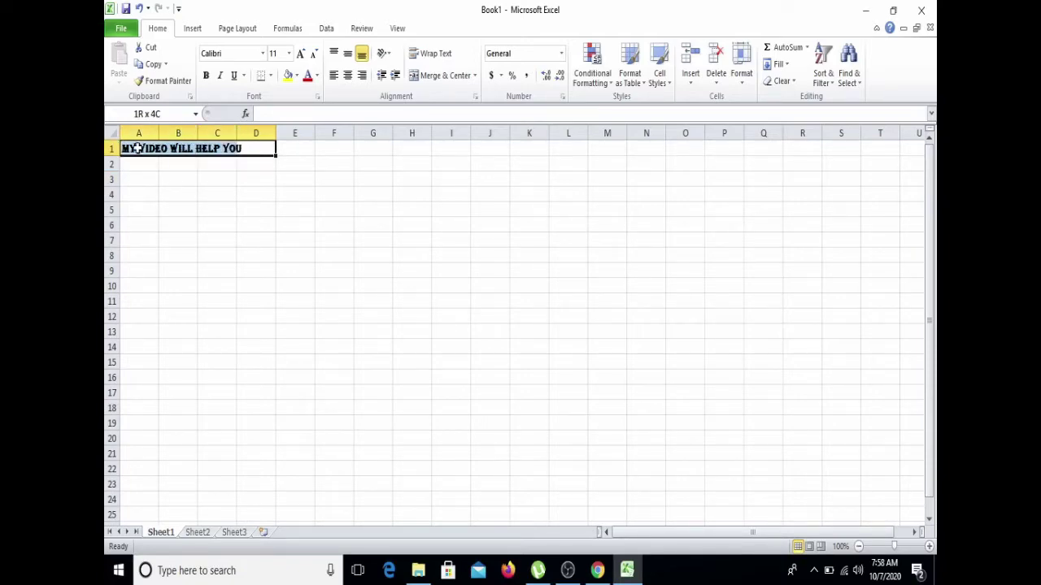
{"action": "left_click", "coordinate": [289, 53]}
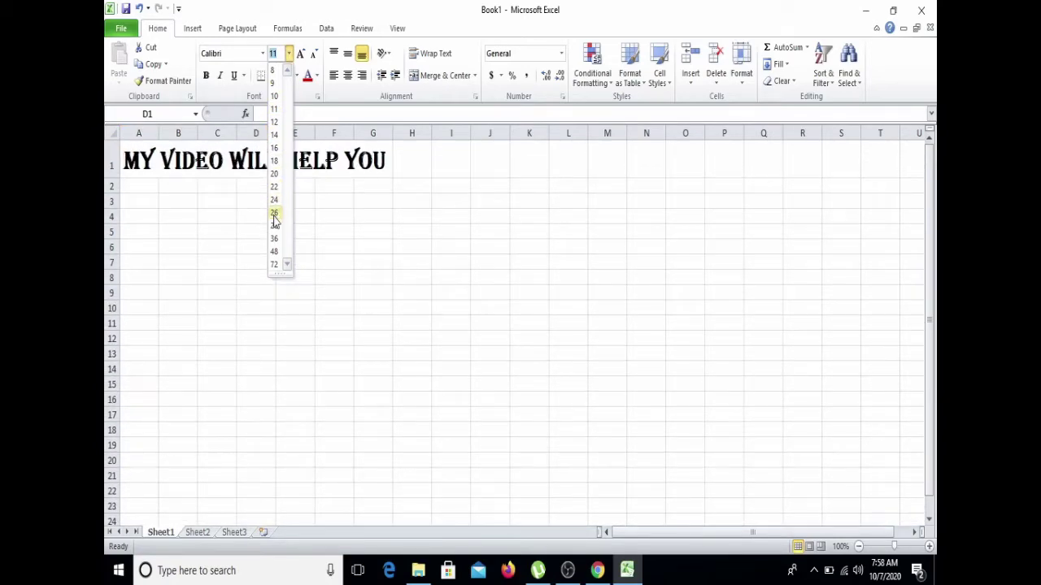
{"action": "left_click", "coordinate": [276, 214]}
{"action": "left_click", "coordinate": [412, 212]}
{"action": "left_click", "coordinate": [291, 204]}
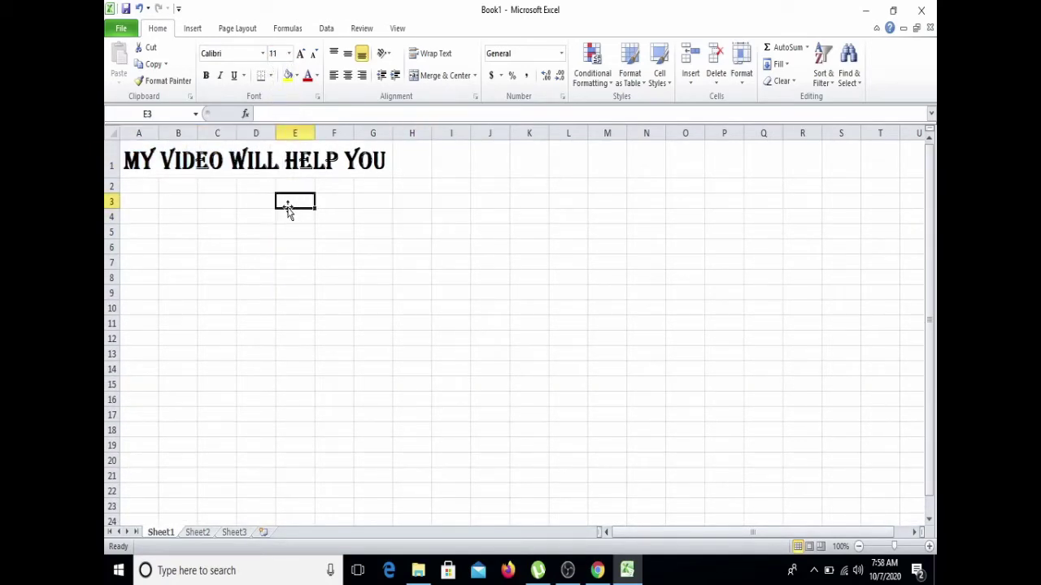
{"action": "left_click", "coordinate": [356, 198]}
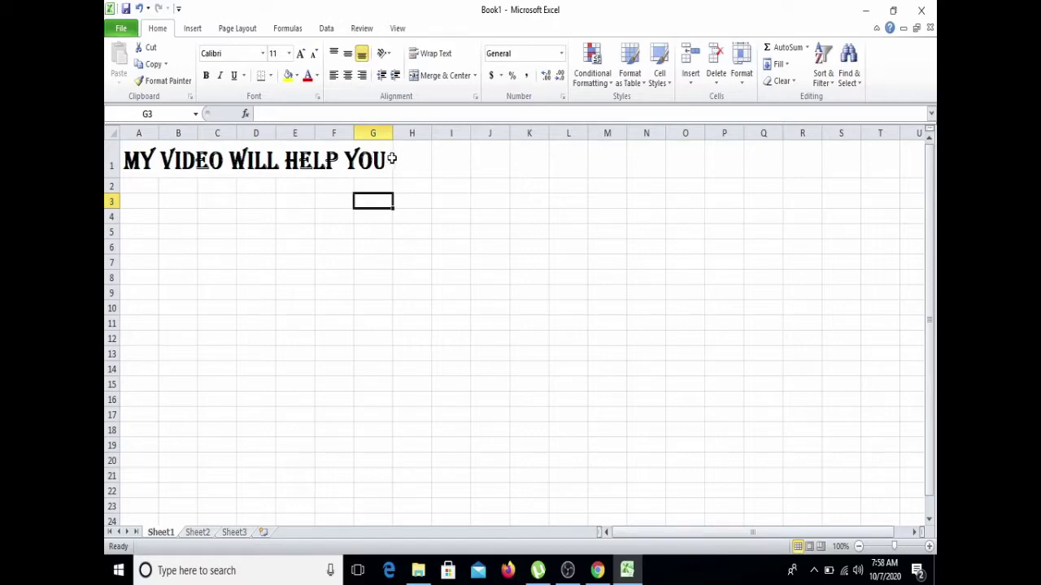
- Apply a yellow fill to the heading cells A1 to G1
{"action": "left_click_drag", "start_coordinate": [385, 165], "coordinate": [140, 160]}
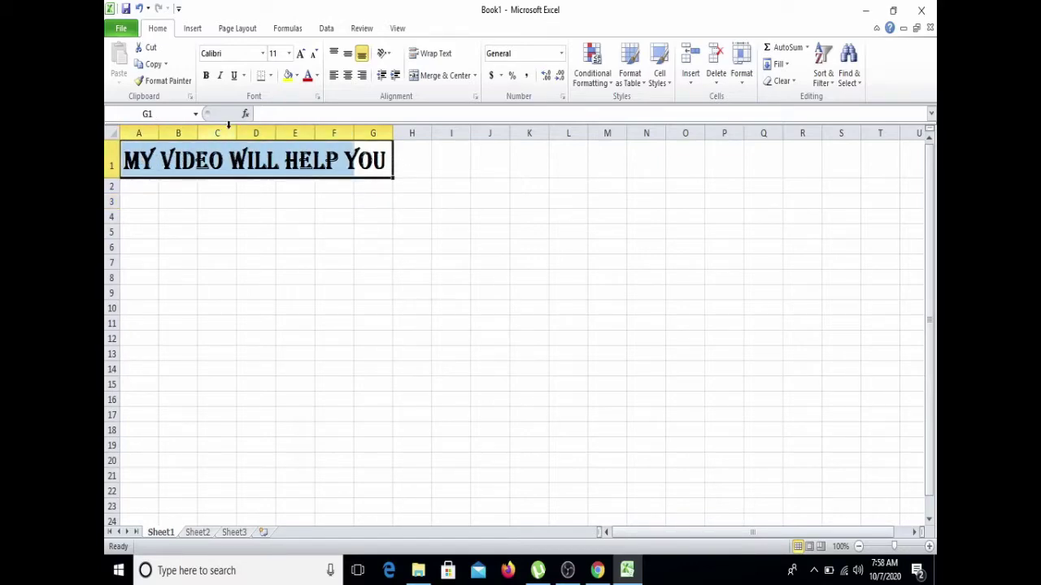
{"action": "left_click", "coordinate": [287, 75]}
{"action": "left_click", "coordinate": [304, 249]}
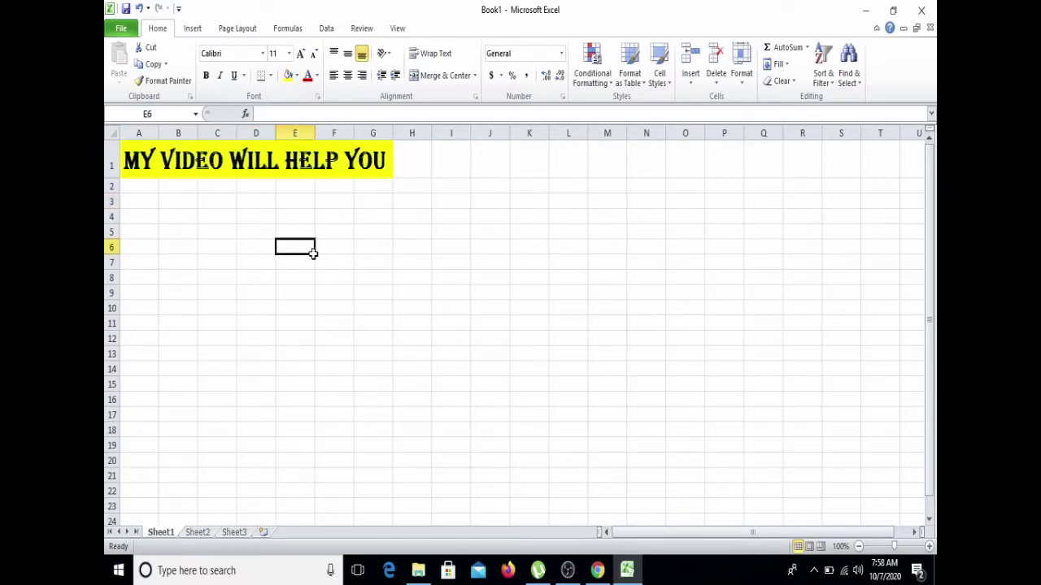
{"action": "left_click", "coordinate": [465, 242]}
{"action": "left_click", "coordinate": [430, 190]}
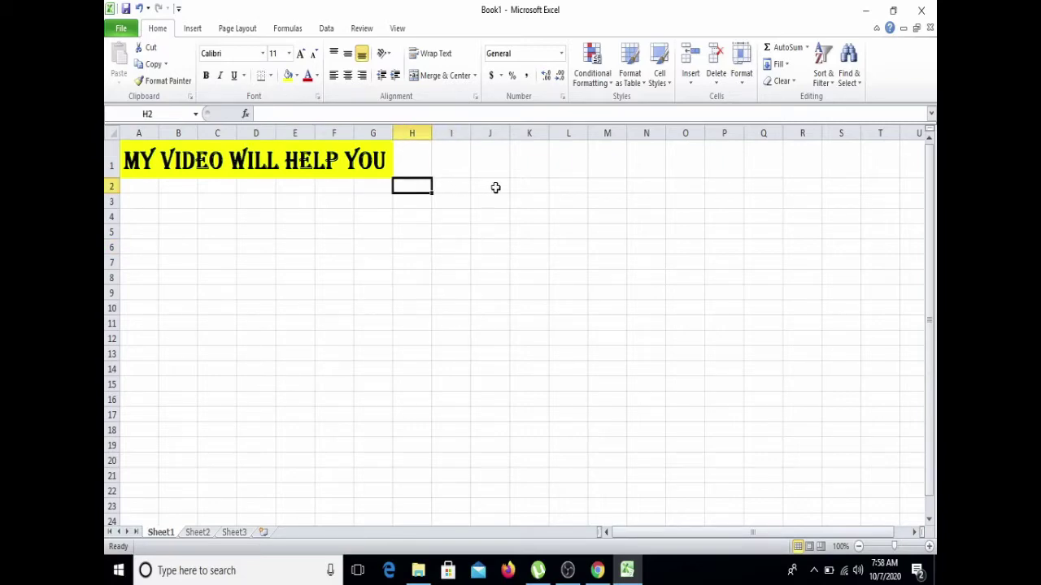
{"action": "left_click", "coordinate": [142, 214]}
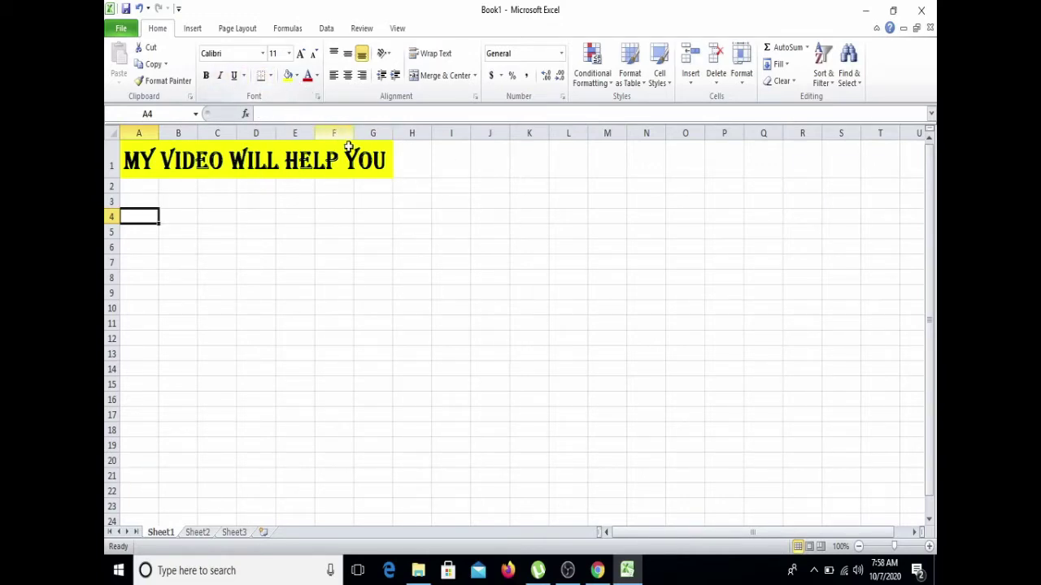
- Underline the heading text across cells A1 to H1
{"action": "left_click_drag", "start_coordinate": [396, 160], "coordinate": [126, 160]}
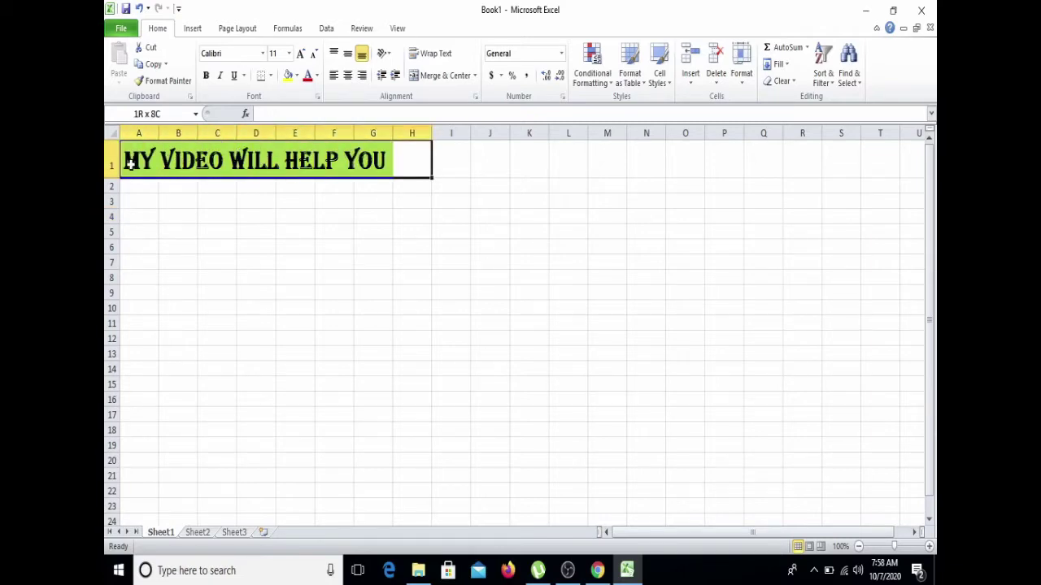
{"action": "left_click", "coordinate": [234, 76]}
{"action": "left_click", "coordinate": [333, 232]}
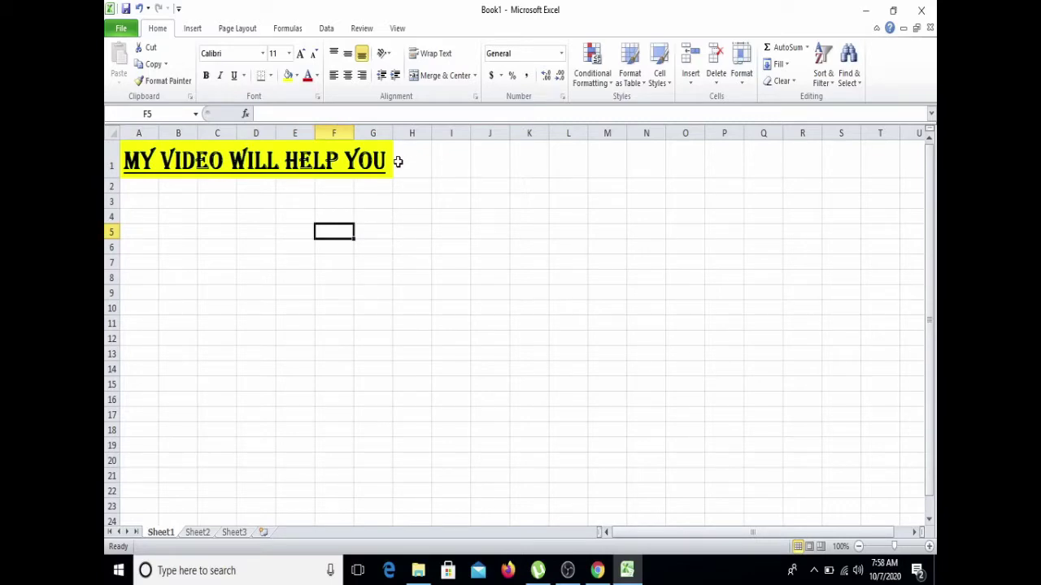
- Undo the underline and the yellow fill on the heading in row 1
{"action": "key", "text": "ctrl+z"}
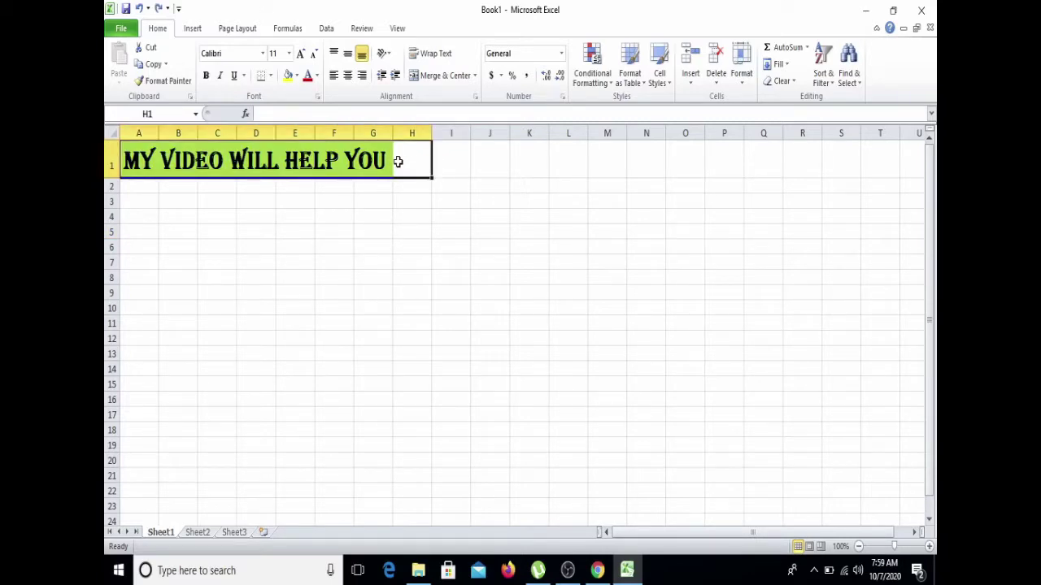
{"action": "left_click", "coordinate": [371, 235]}
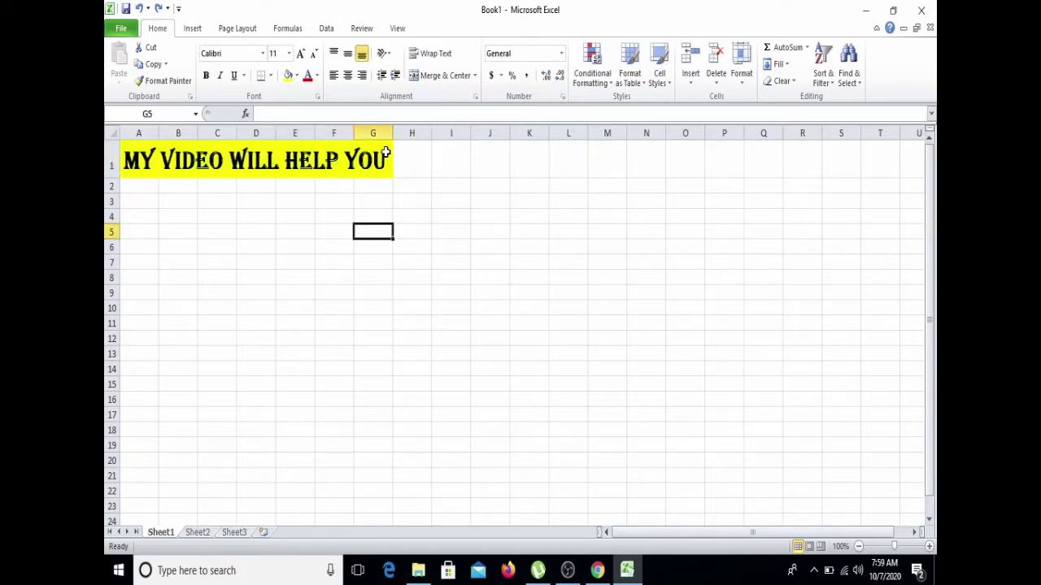
{"action": "key", "text": "ctrl+z"}
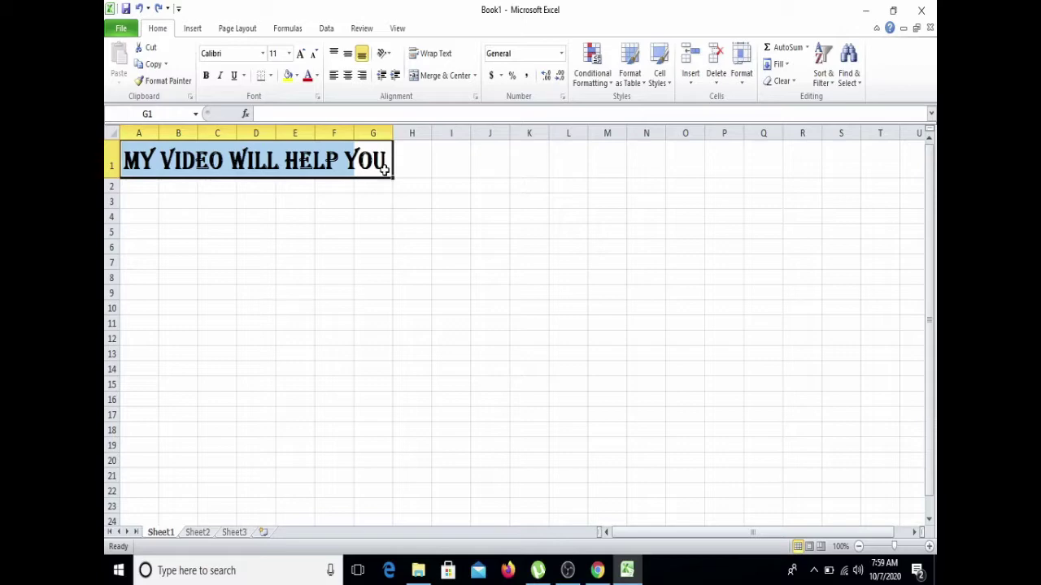
{"action": "left_click", "coordinate": [374, 203]}
{"action": "left_click", "coordinate": [272, 246]}
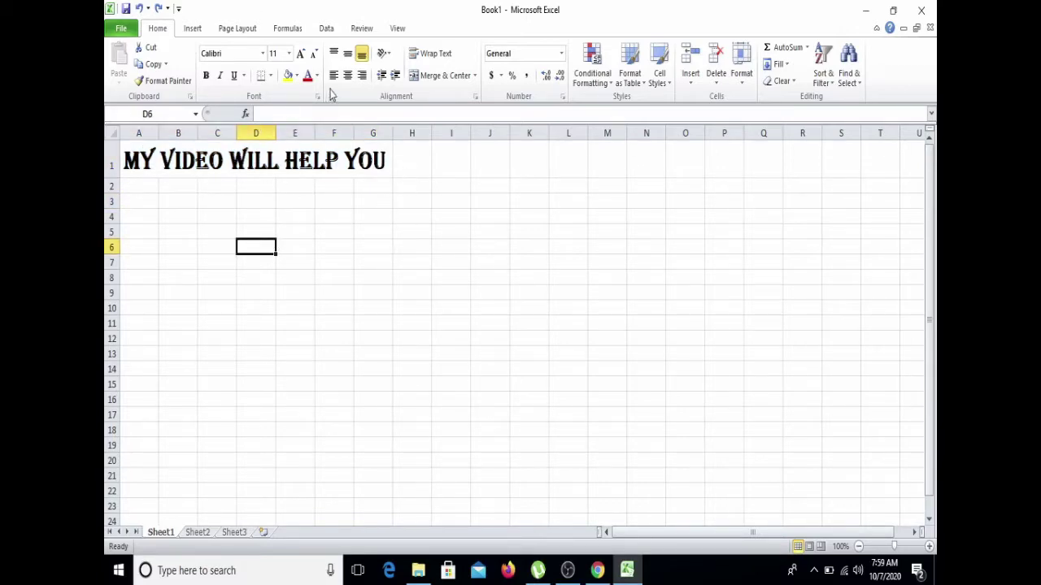
- Increase the font size of empty cell D6 to 14, and reduce it to 12
{"action": "left_click", "coordinate": [301, 54]}
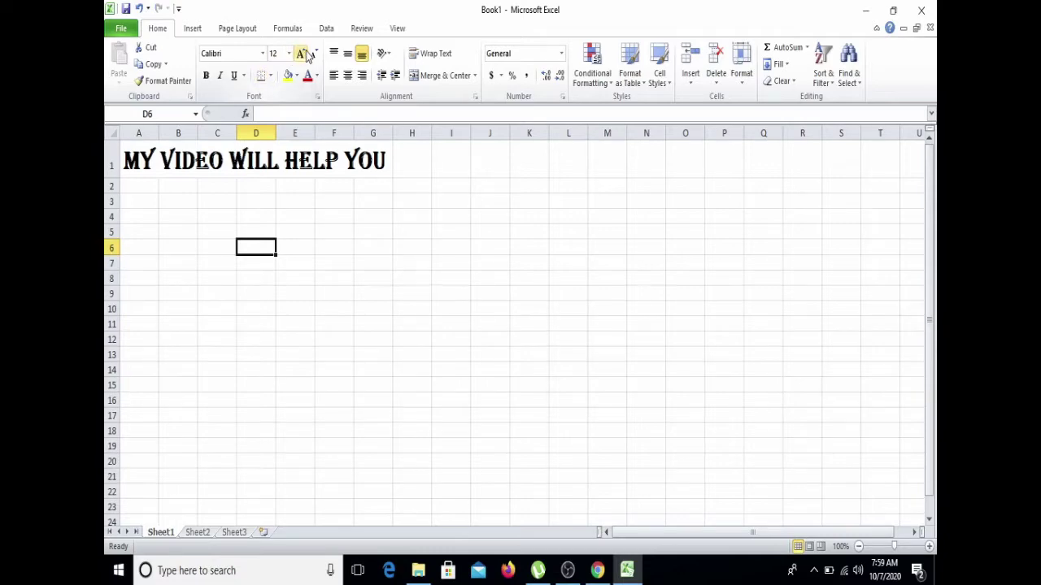
{"action": "left_click", "coordinate": [305, 53]}
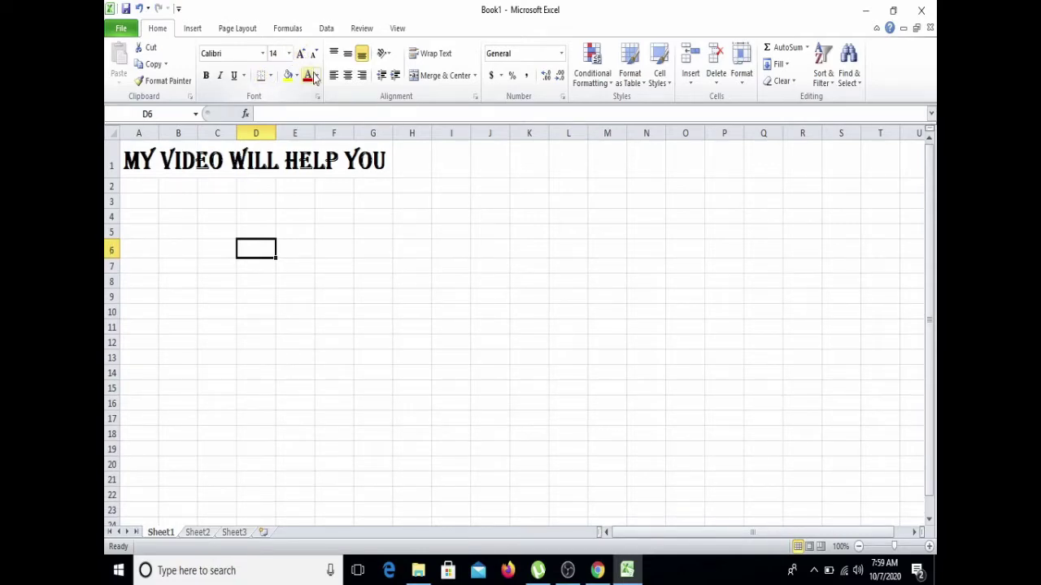
{"action": "left_click", "coordinate": [314, 53]}
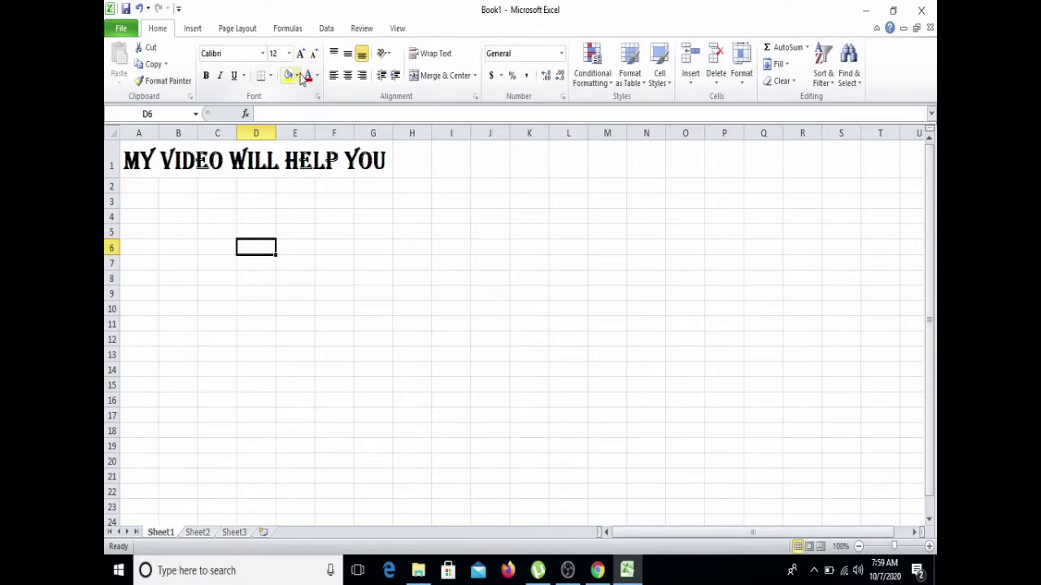
- Set the font color of the heading cells A1 to G1 to the black theme color
{"action": "left_click", "coordinate": [316, 76]}
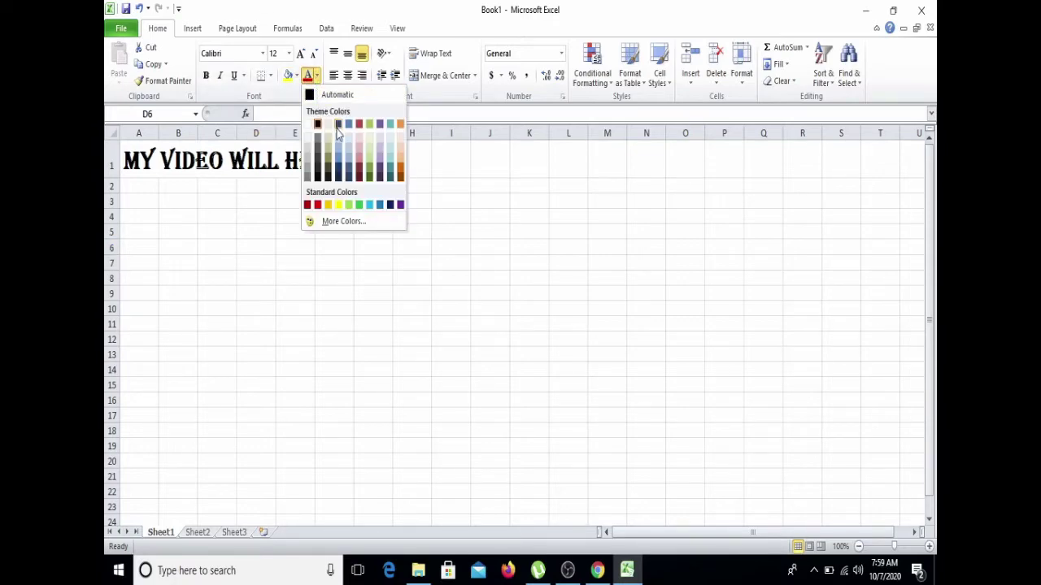
{"action": "left_click", "coordinate": [394, 161]}
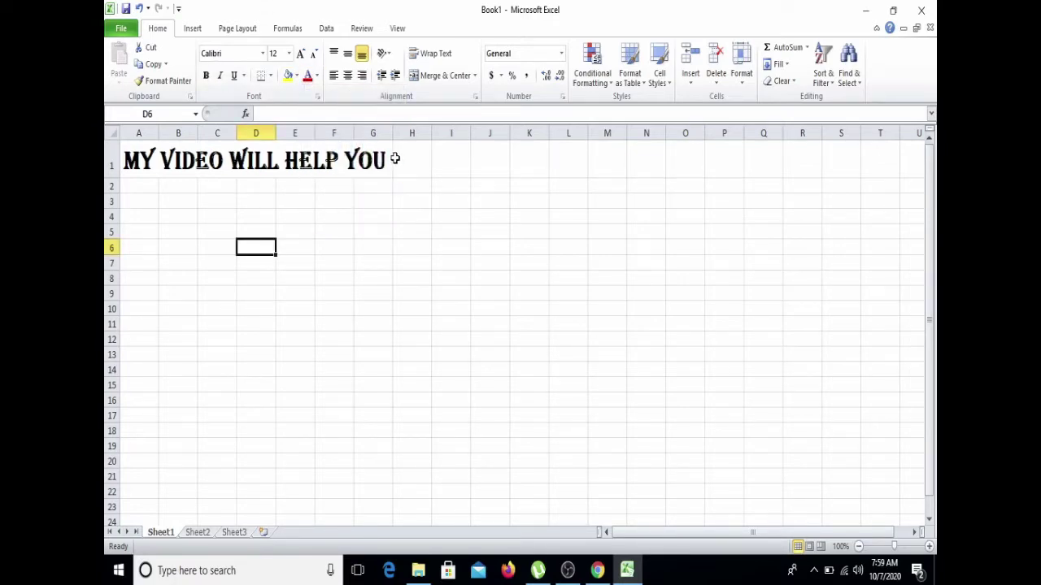
{"action": "left_click_drag", "start_coordinate": [384, 161], "coordinate": [126, 161]}
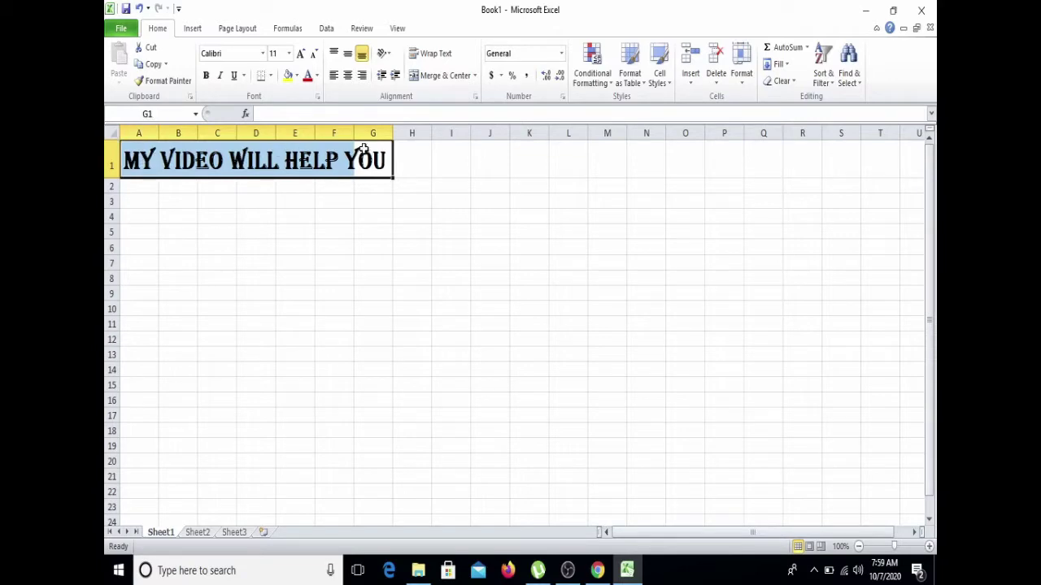
{"action": "left_click", "coordinate": [317, 77]}
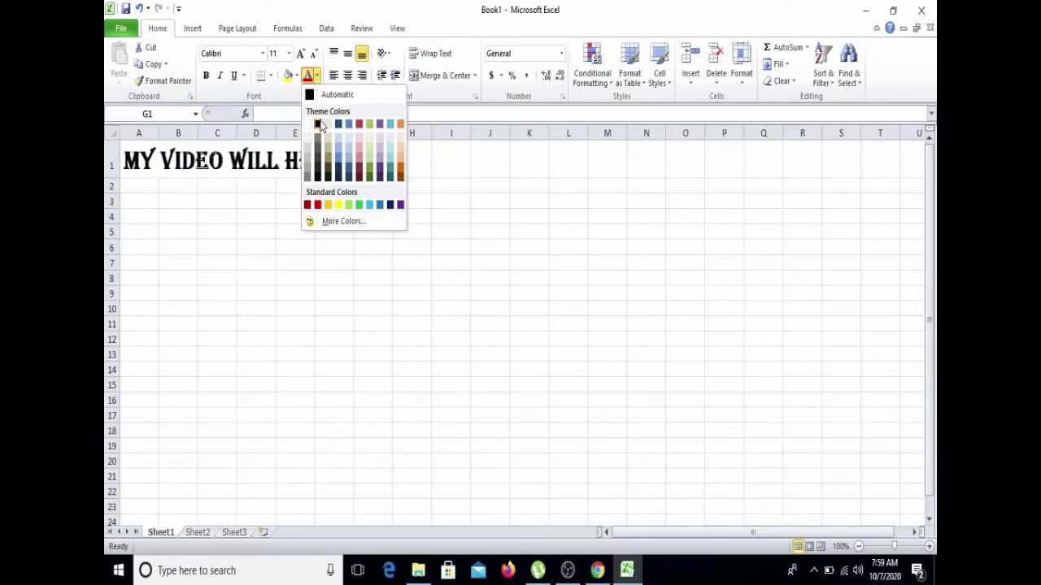
{"action": "left_click", "coordinate": [319, 124]}
{"action": "left_click", "coordinate": [296, 244]}
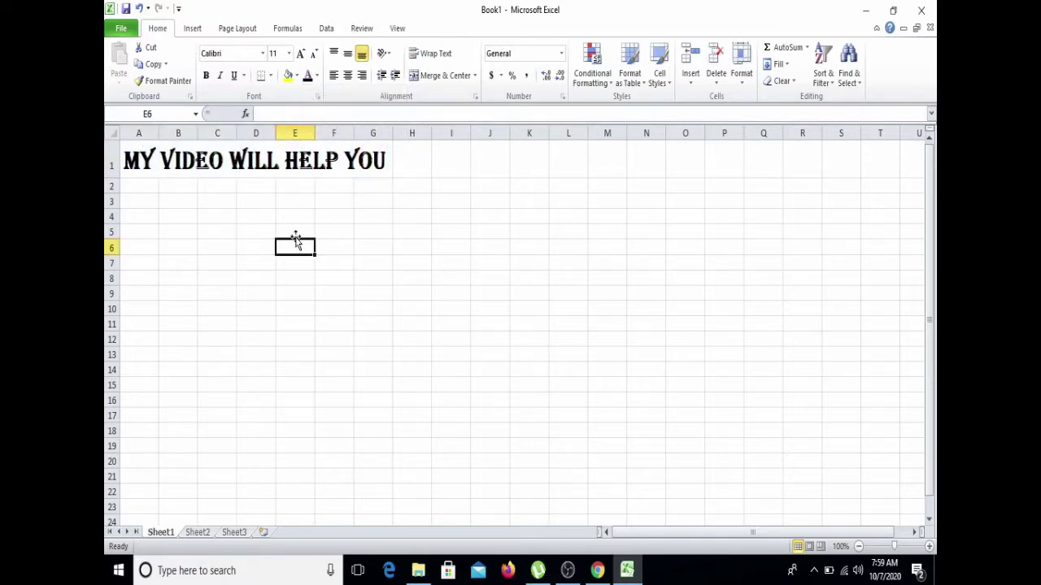
{"action": "left_click", "coordinate": [234, 235]}
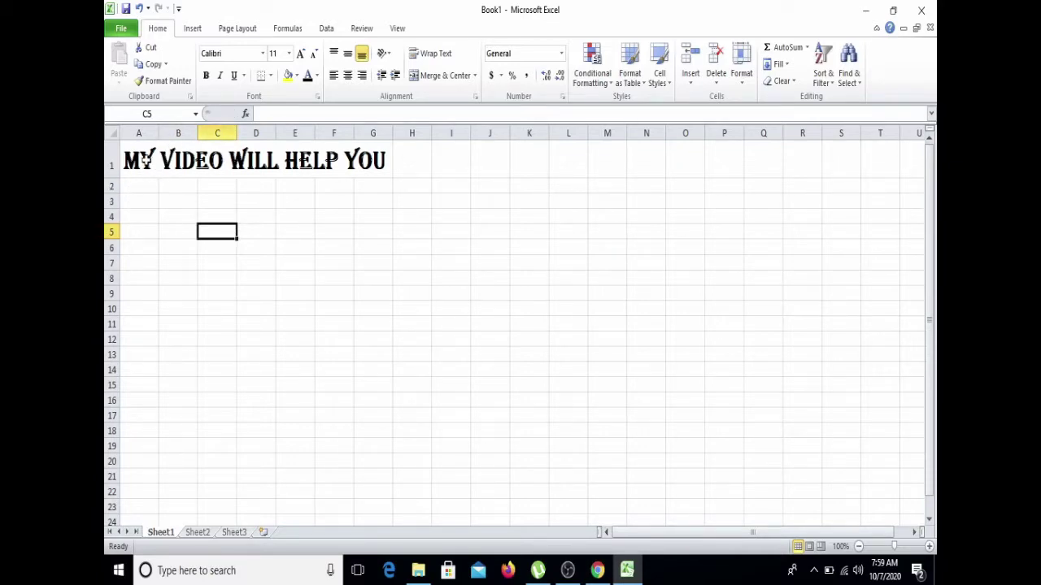
- Enter the label "Serial Number" in cell A3
{"action": "left_click", "coordinate": [136, 201]}
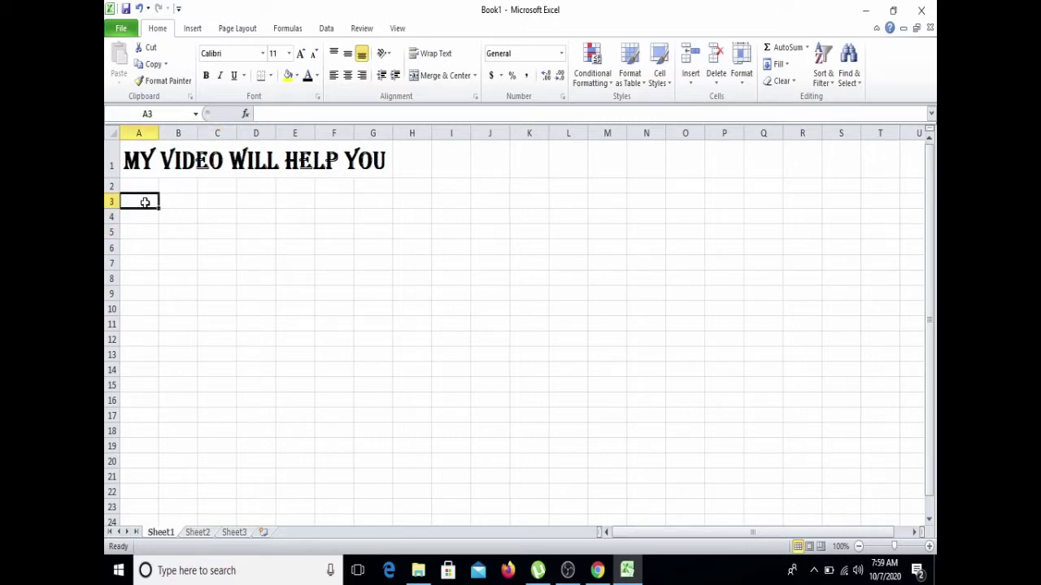
{"action": "type", "text": "Serial"}
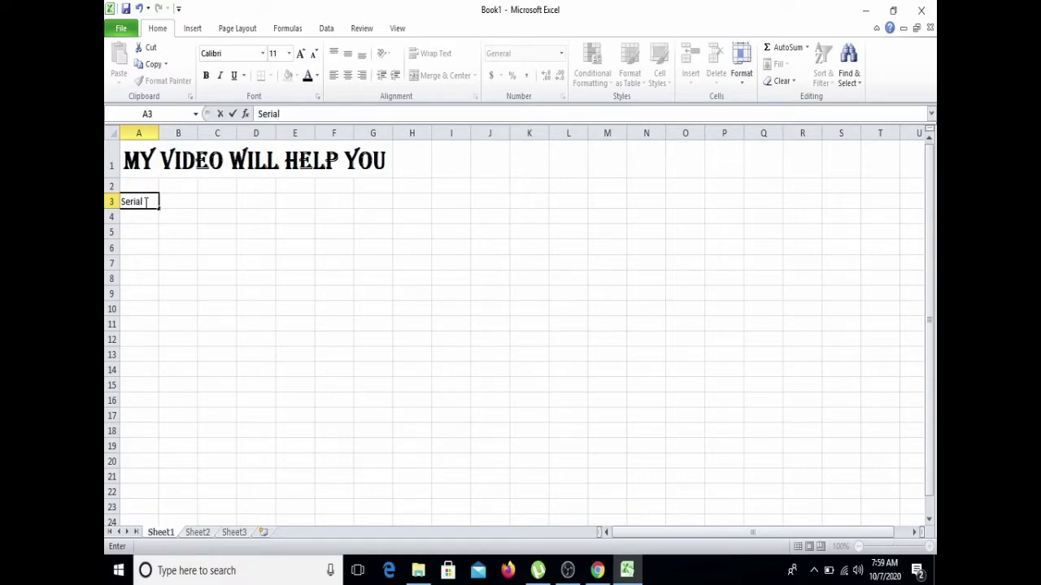
{"action": "type", "text": " Number"}
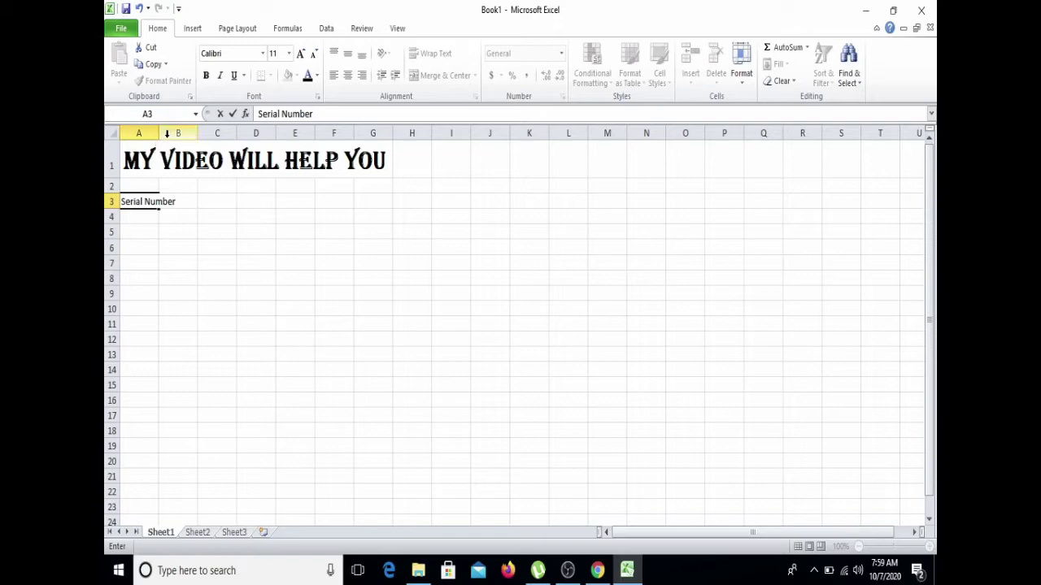
{"action": "left_click_drag", "start_coordinate": [156, 134], "coordinate": [162, 135]}
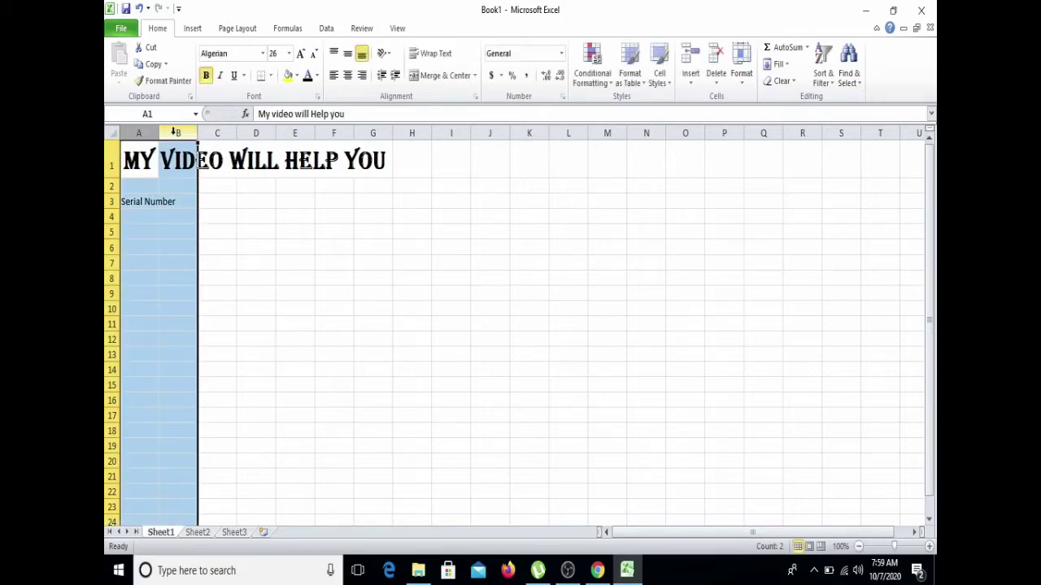
{"action": "left_click", "coordinate": [183, 200]}
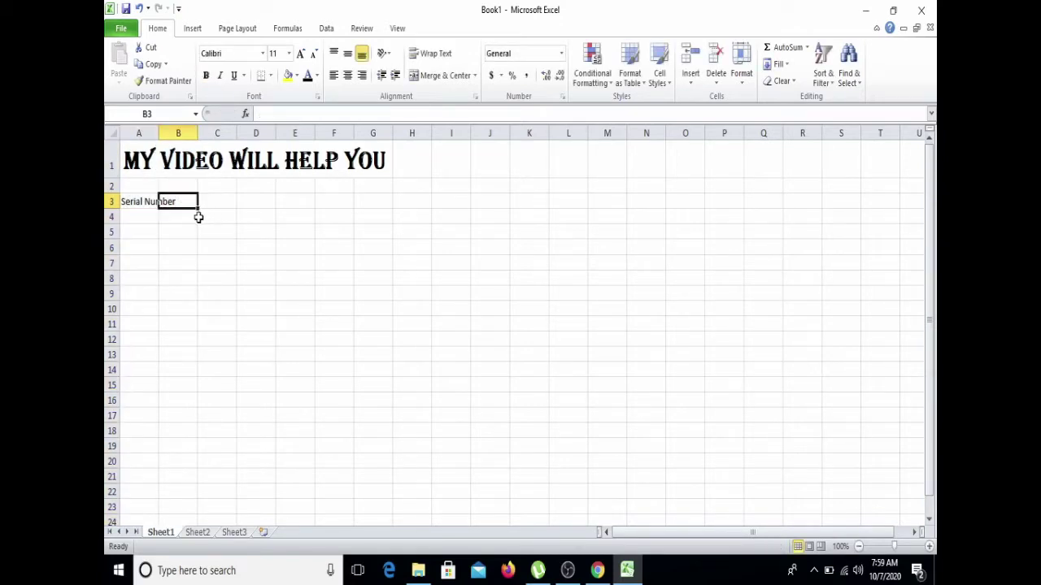
- Enter the label "Id Number" in cell C3
{"action": "left_click", "coordinate": [221, 208]}
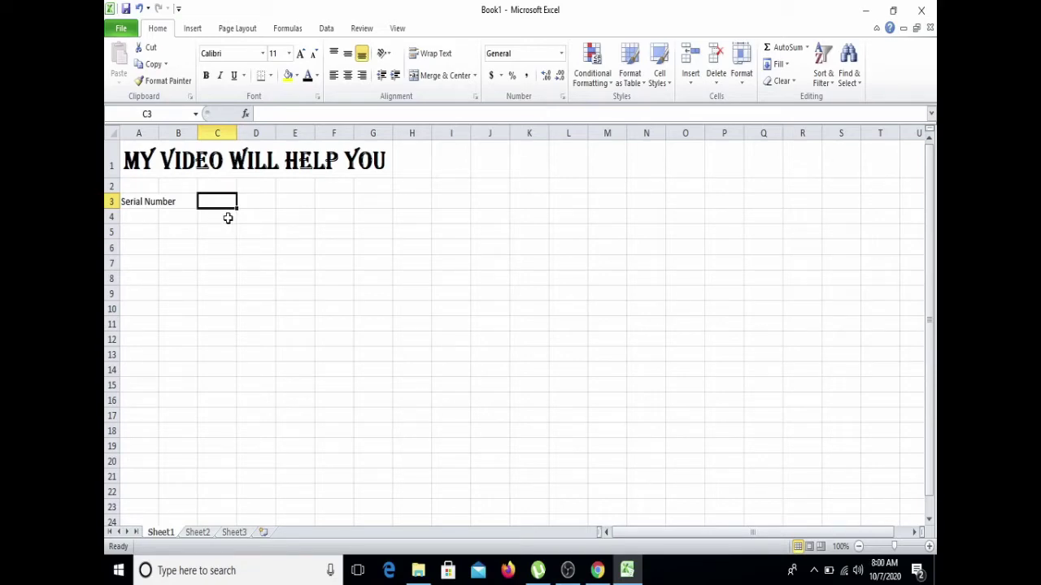
{"action": "type", "text": "1"}
{"action": "type", "text": "d"}
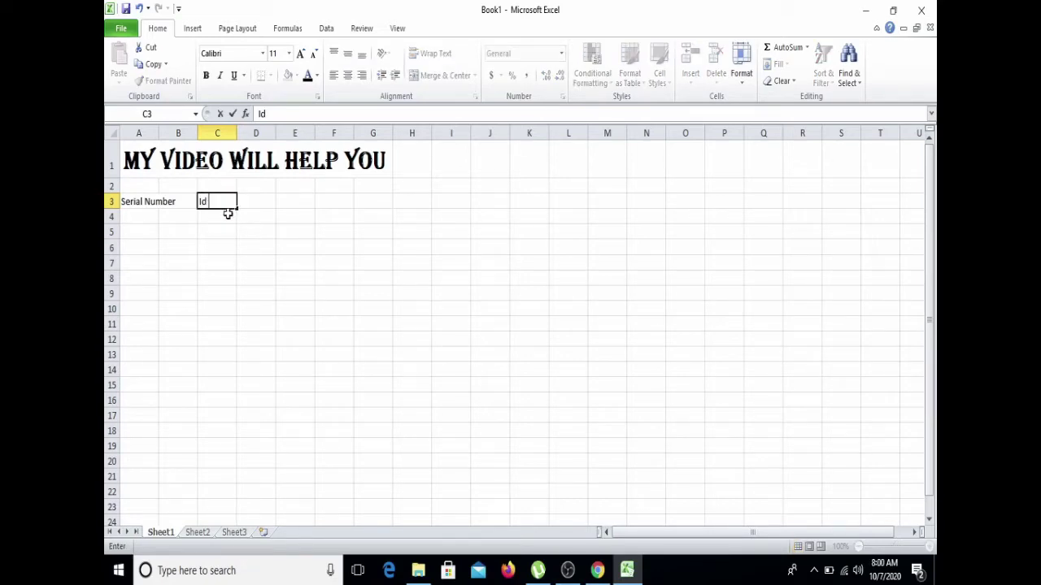
{"action": "type", "text": " Number"}
{"action": "left_click", "coordinate": [235, 131]}
{"action": "left_click_drag", "start_coordinate": [236, 130], "coordinate": [242, 133]}
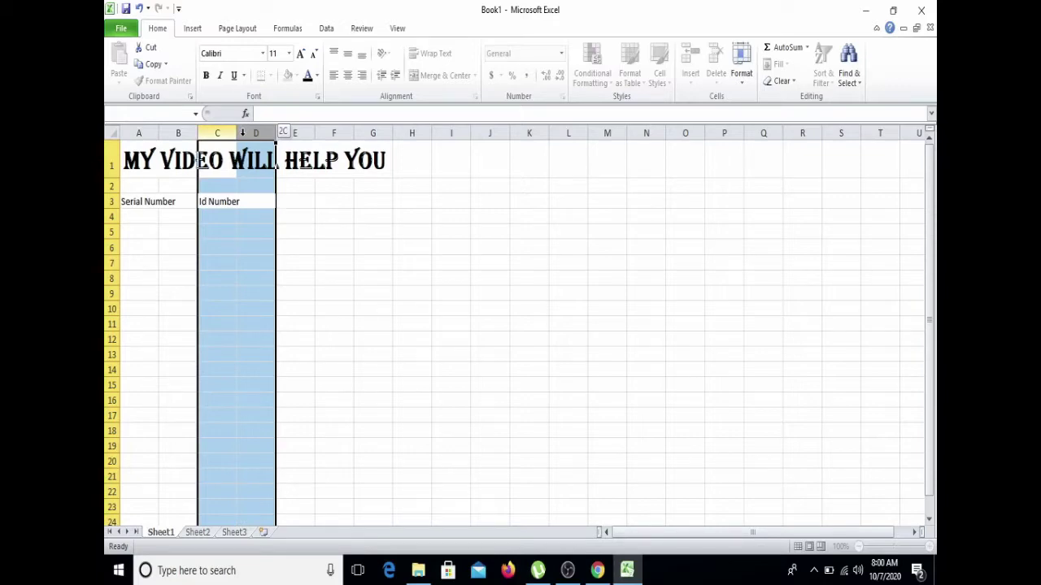
{"action": "left_click", "coordinate": [302, 244]}
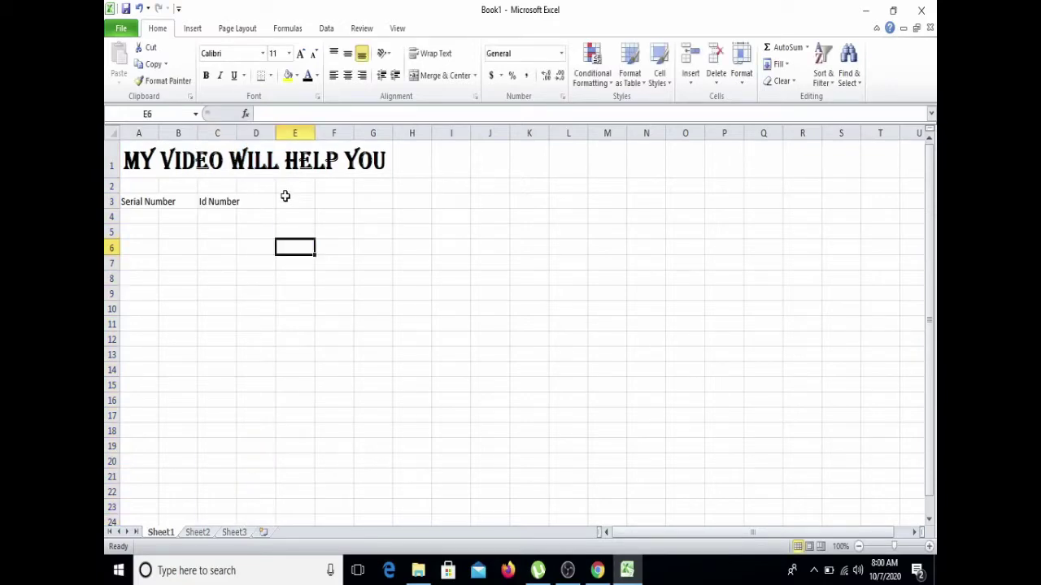
- Enter the label "Name" in cell E3 and widen column E to about double the default width
{"action": "left_click", "coordinate": [286, 200]}
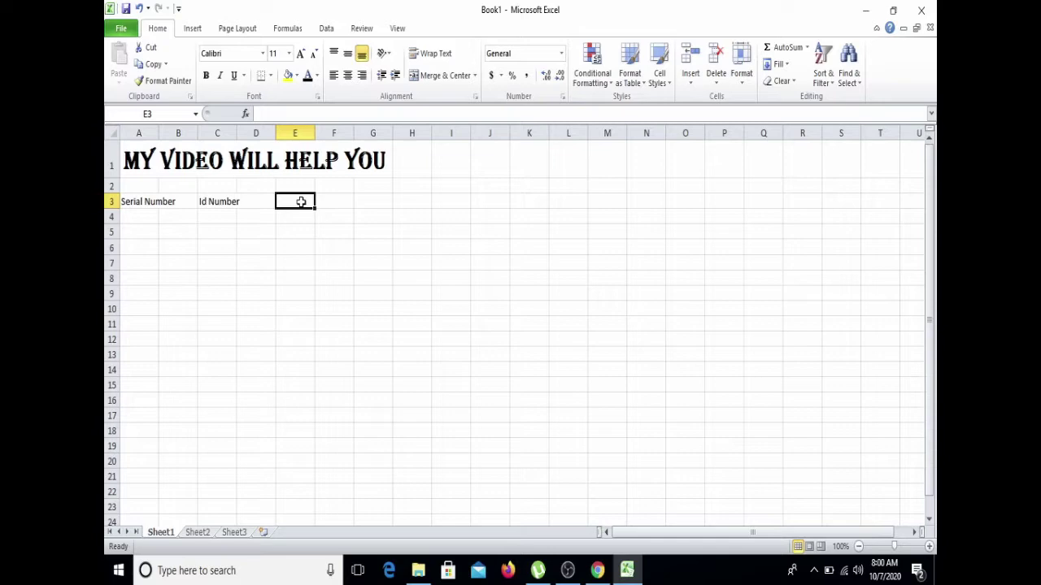
{"action": "type", "text": "Name"}
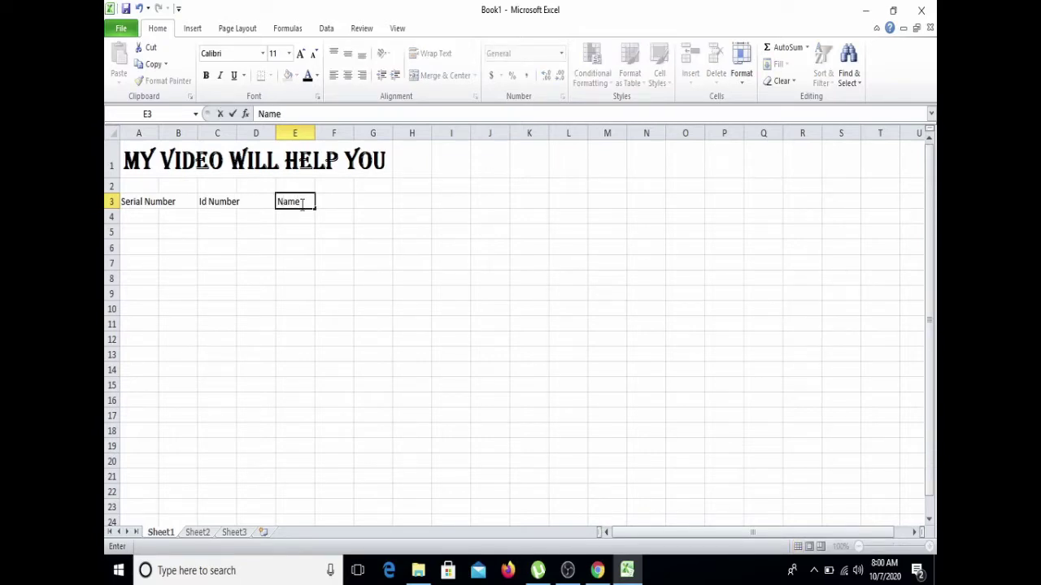
{"action": "left_click", "coordinate": [315, 133]}
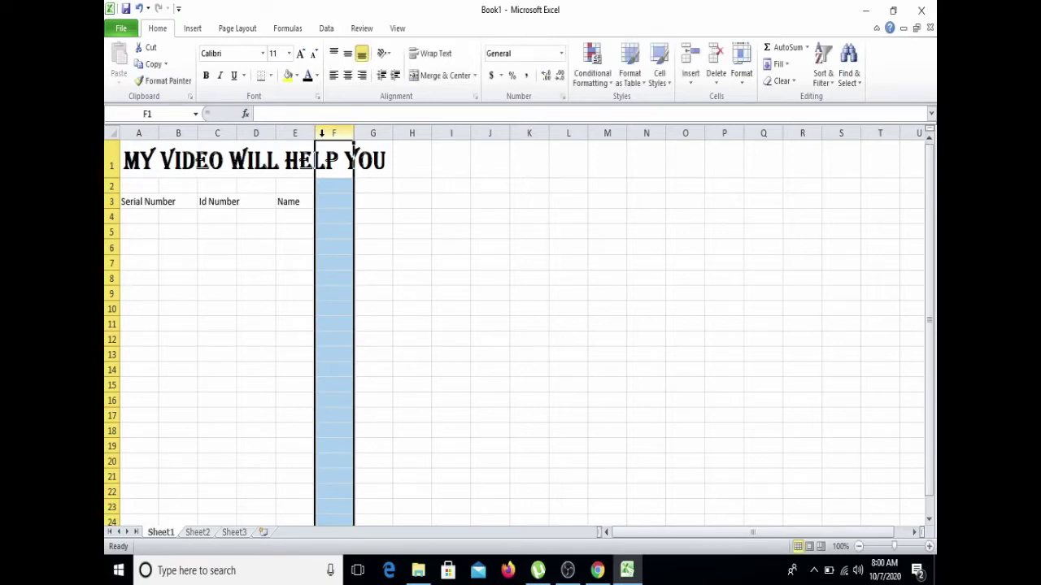
{"action": "left_click_drag", "start_coordinate": [314, 134], "coordinate": [352, 137]}
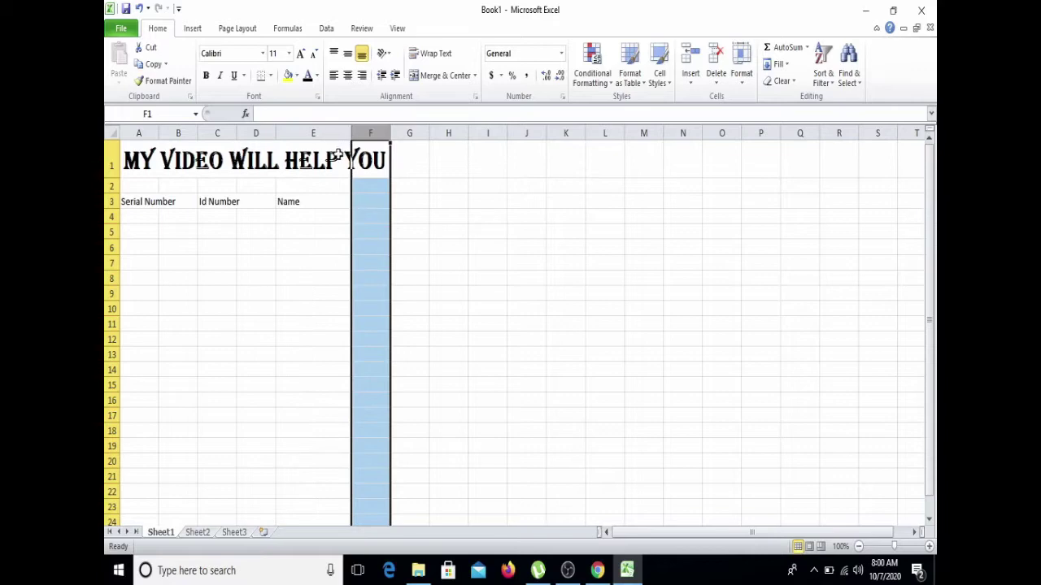
{"action": "left_click", "coordinate": [278, 271]}
- Widen column C to about double and column A to about triple the default column width
{"action": "left_click", "coordinate": [240, 191]}
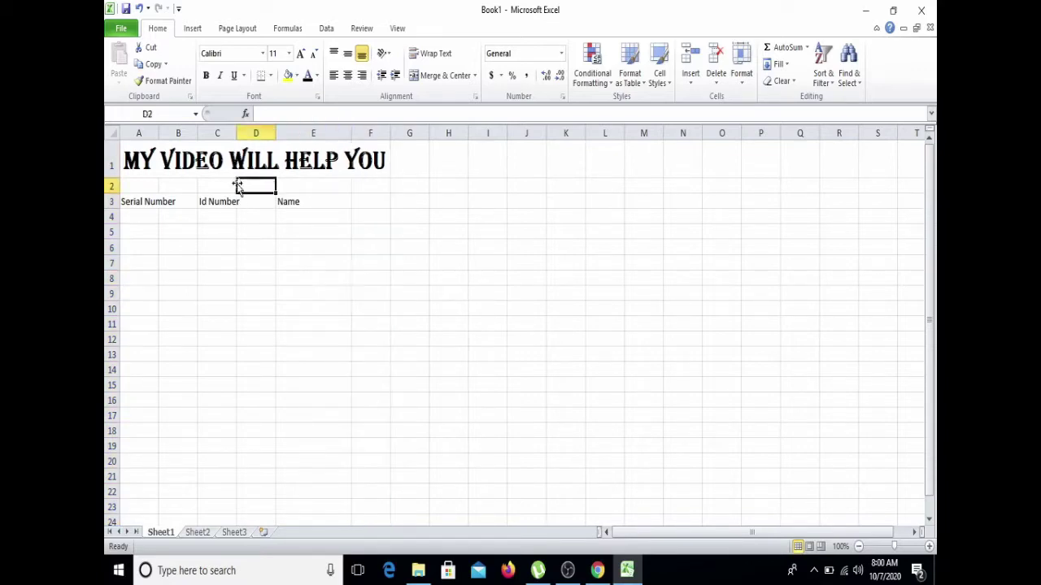
{"action": "left_click_drag", "start_coordinate": [237, 131], "coordinate": [275, 132]}
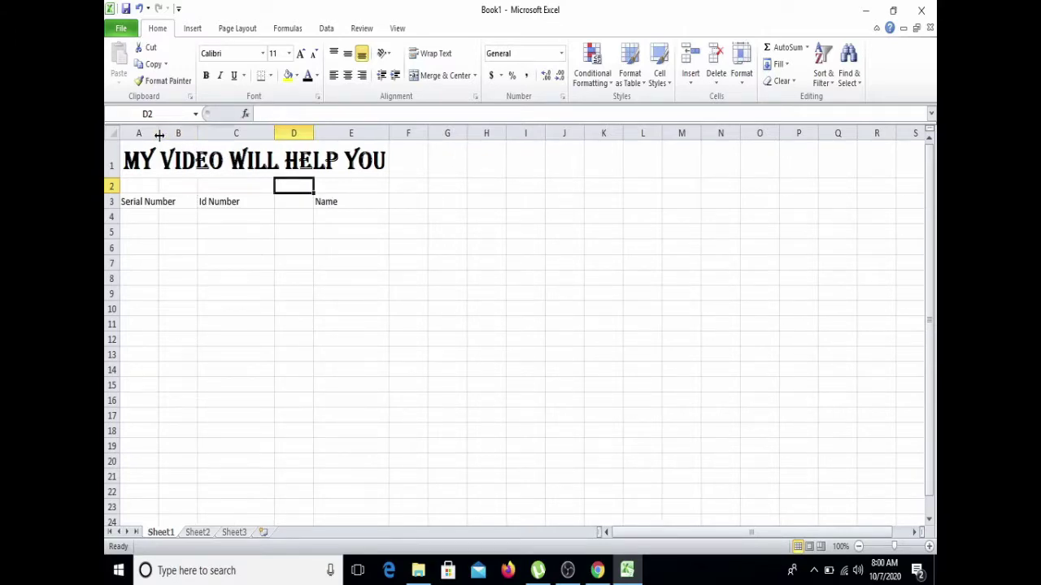
{"action": "left_click_drag", "start_coordinate": [159, 135], "coordinate": [194, 137]}
{"action": "left_click", "coordinate": [204, 153]}
{"action": "left_click", "coordinate": [210, 188]}
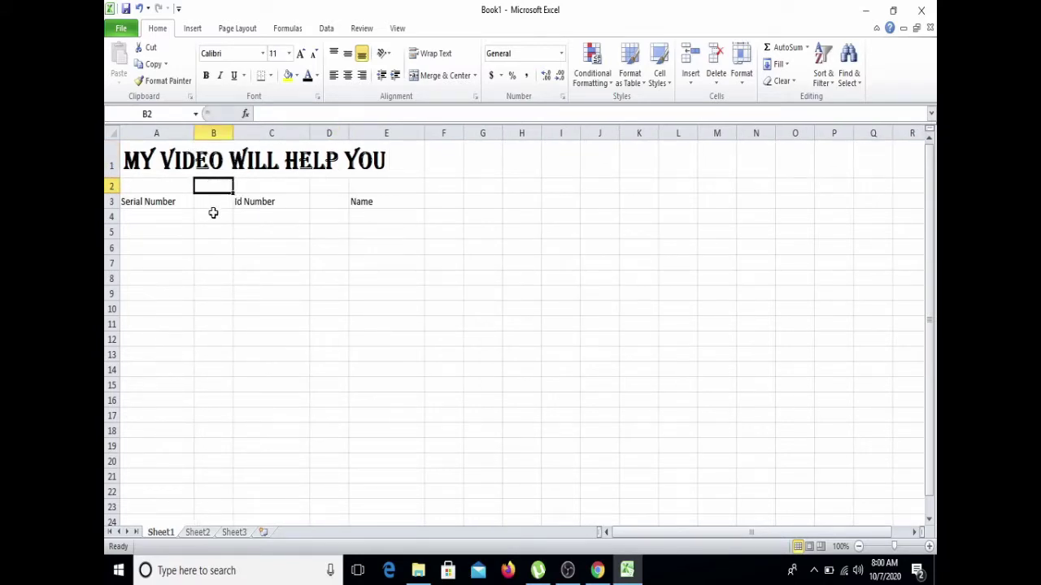
{"action": "left_click", "coordinate": [213, 213]}
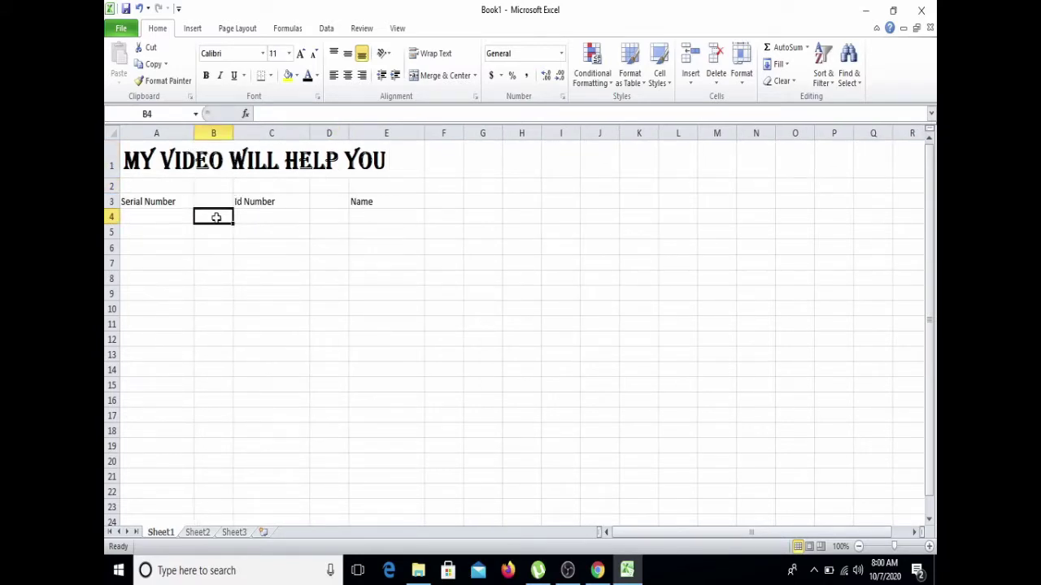
{"action": "left_click", "coordinate": [282, 233]}
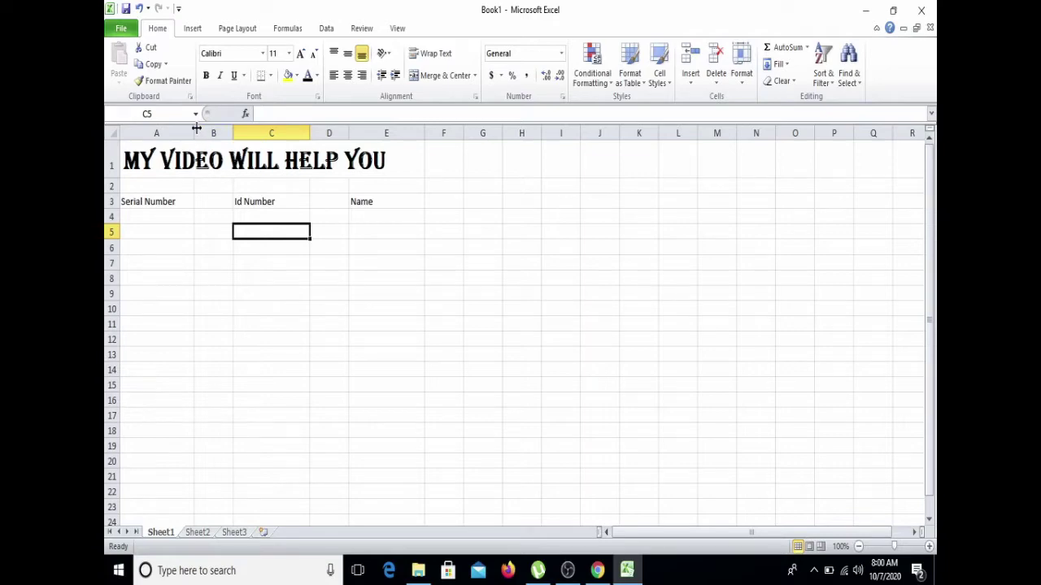
{"action": "left_click_drag", "start_coordinate": [193, 131], "coordinate": [233, 131]}
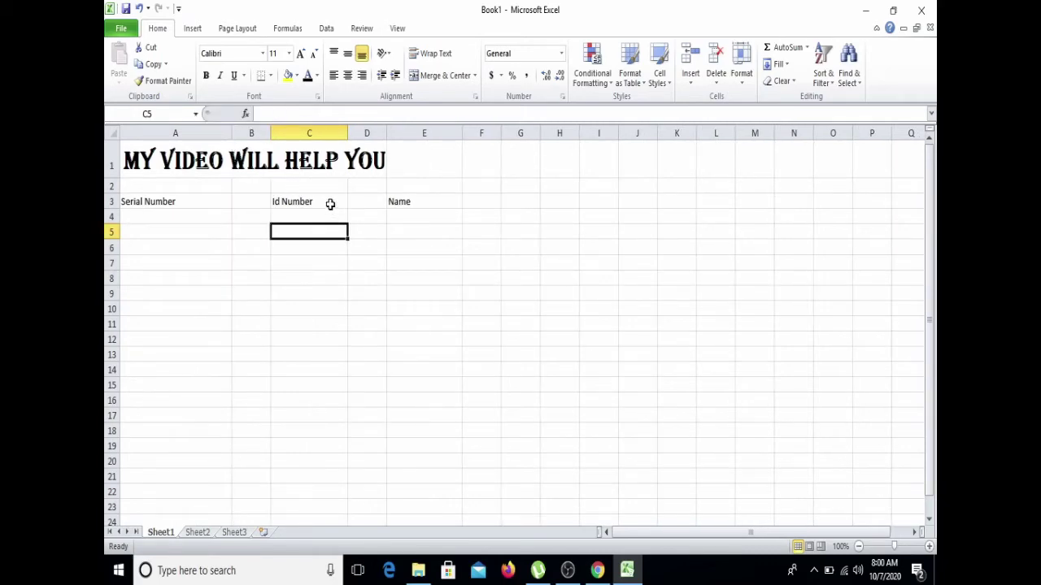
- Enter the label "Phone Number" in cell F3 and widen column F to about double the default width
{"action": "left_click", "coordinate": [483, 200]}
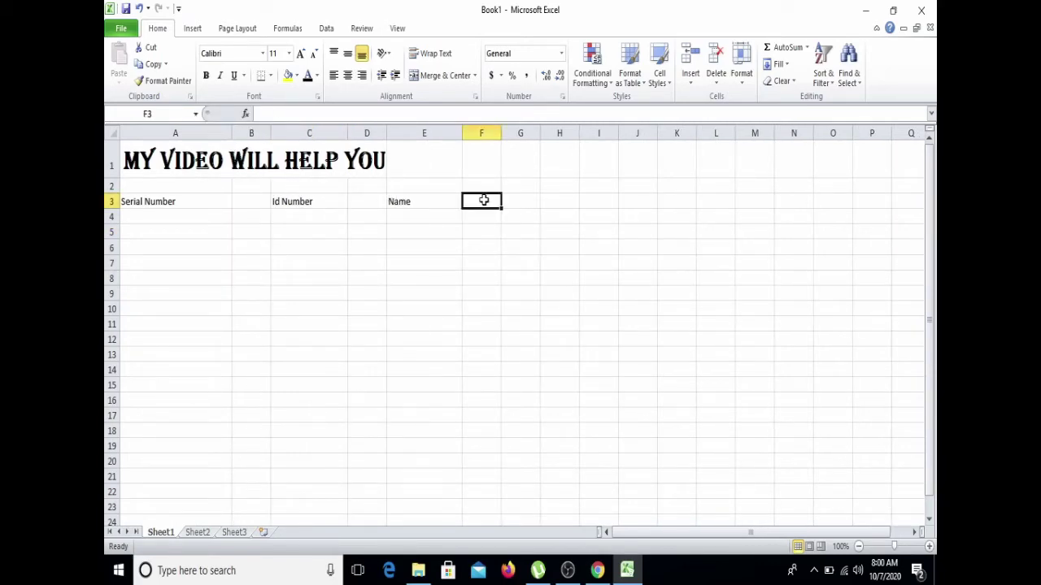
{"action": "type", "text": "Phone Number"}
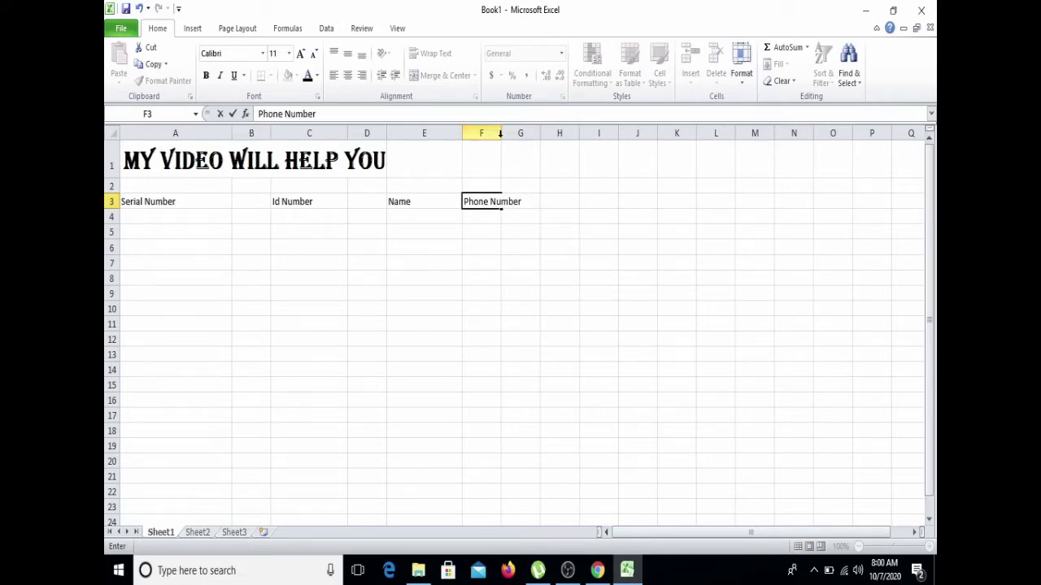
{"action": "left_click_drag", "start_coordinate": [500, 134], "coordinate": [520, 135]}
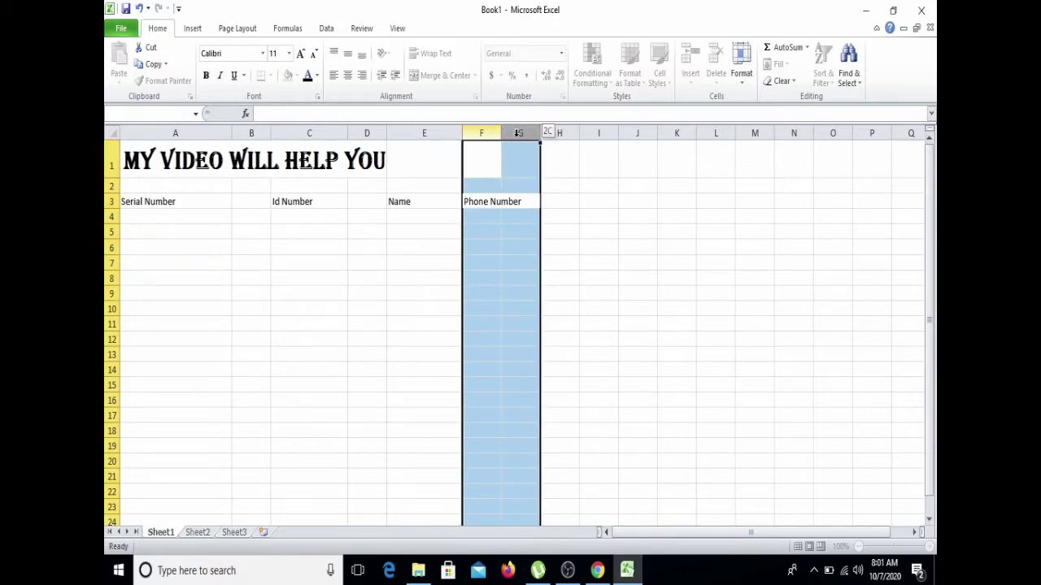
{"action": "left_click", "coordinate": [439, 234]}
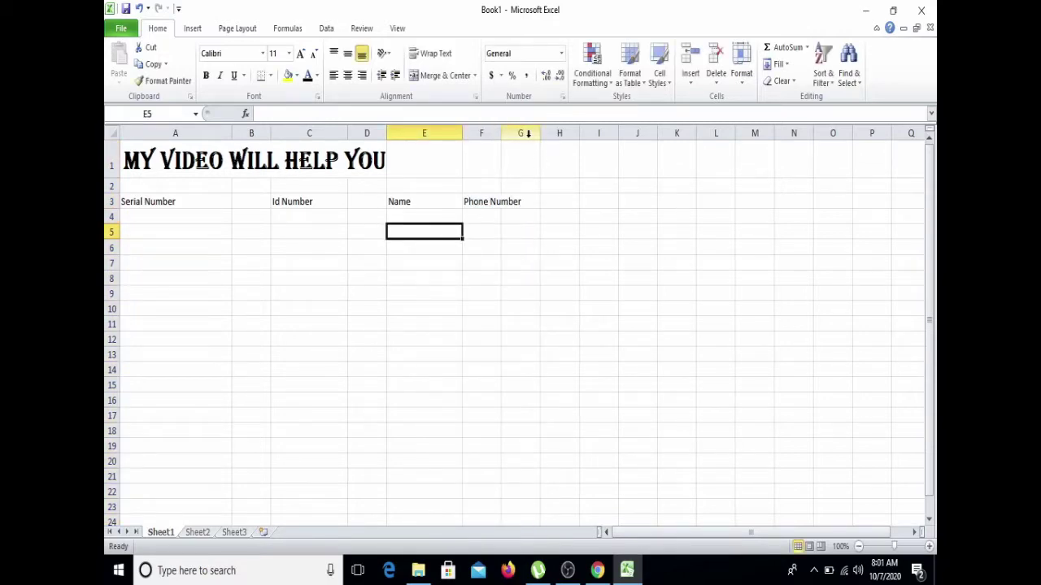
{"action": "left_click_drag", "start_coordinate": [500, 133], "coordinate": [537, 133]}
{"action": "left_click", "coordinate": [367, 339]}
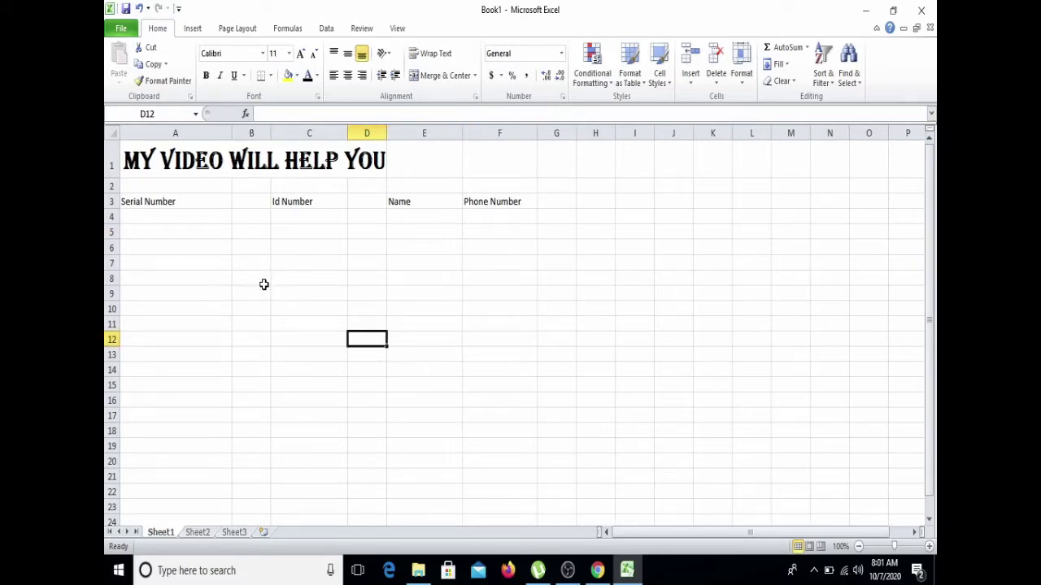
- Make the labels Serial Number, Id Number, Name and Phone Number in row 3 bold
{"action": "left_click", "coordinate": [122, 201]}
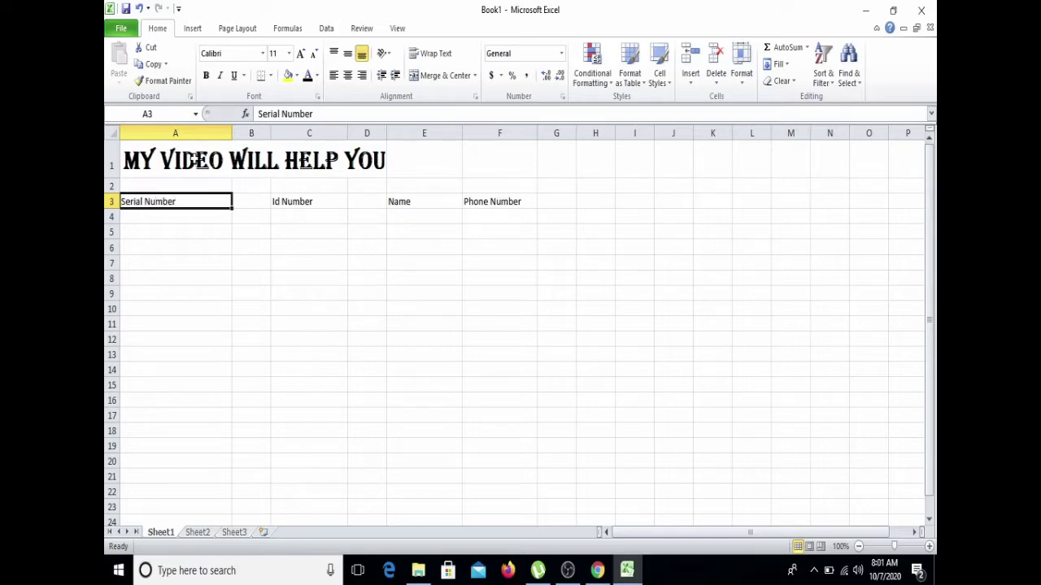
{"action": "left_click", "coordinate": [207, 76]}
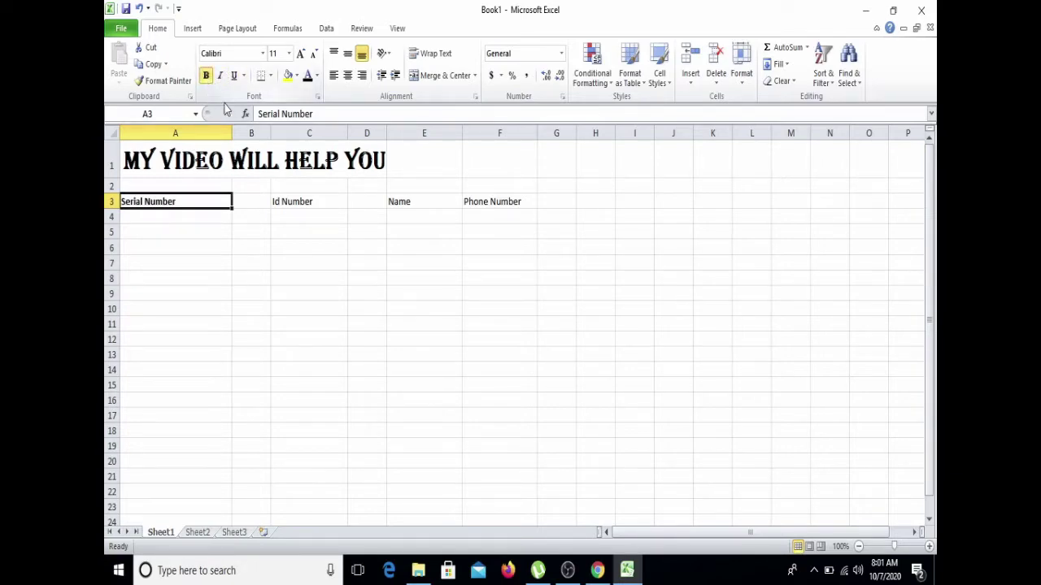
{"action": "left_click", "coordinate": [294, 204]}
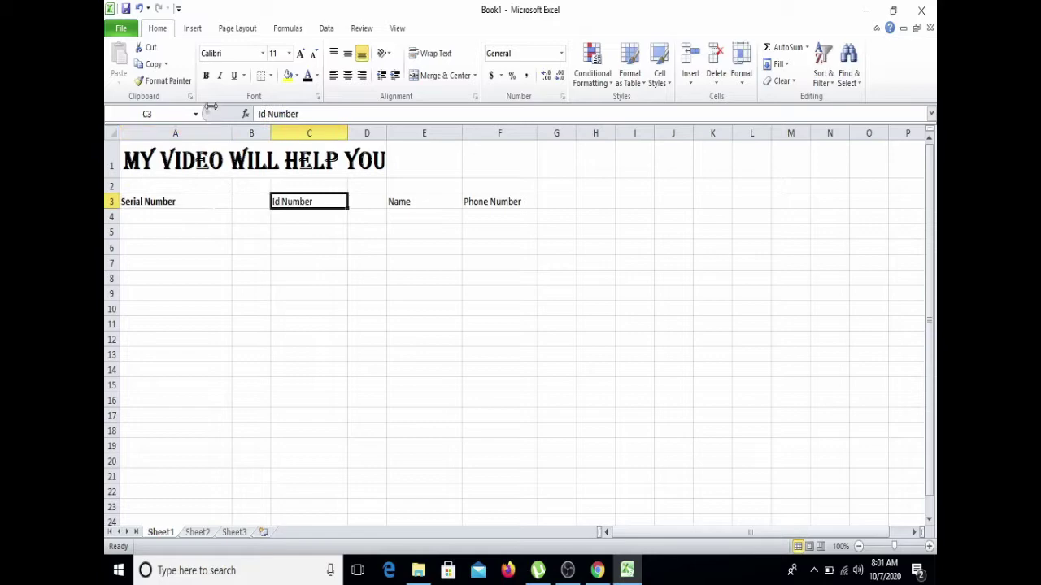
{"action": "left_click", "coordinate": [206, 76]}
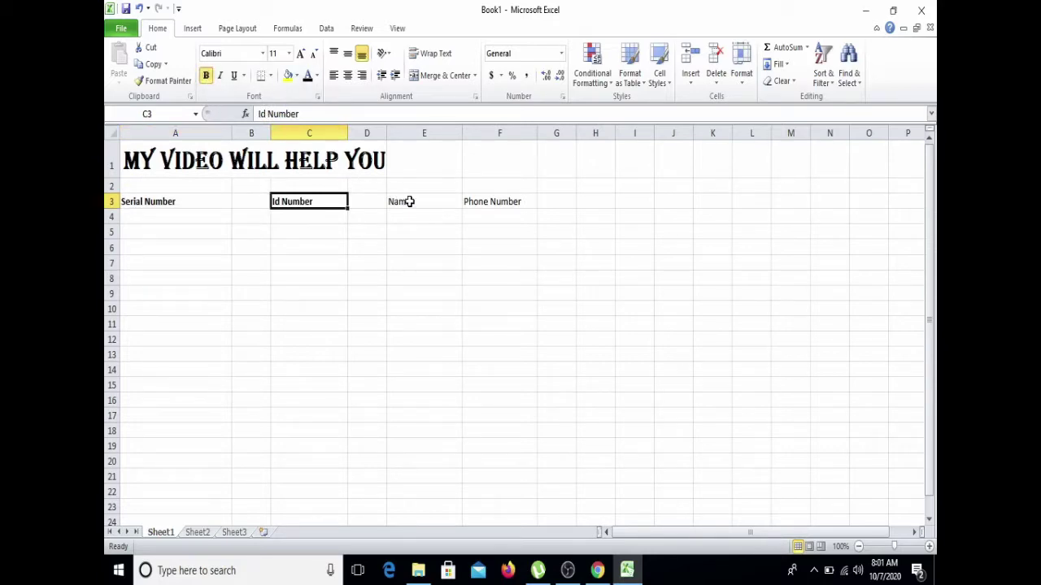
{"action": "left_click", "coordinate": [409, 201]}
{"action": "left_click", "coordinate": [206, 75]}
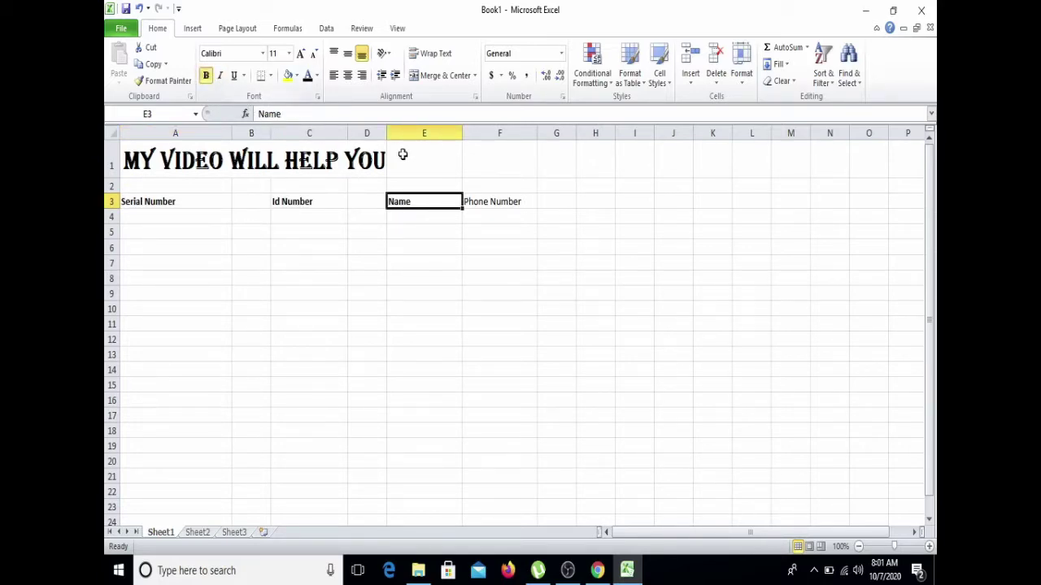
{"action": "left_click", "coordinate": [505, 198]}
{"action": "left_click", "coordinate": [207, 75]}
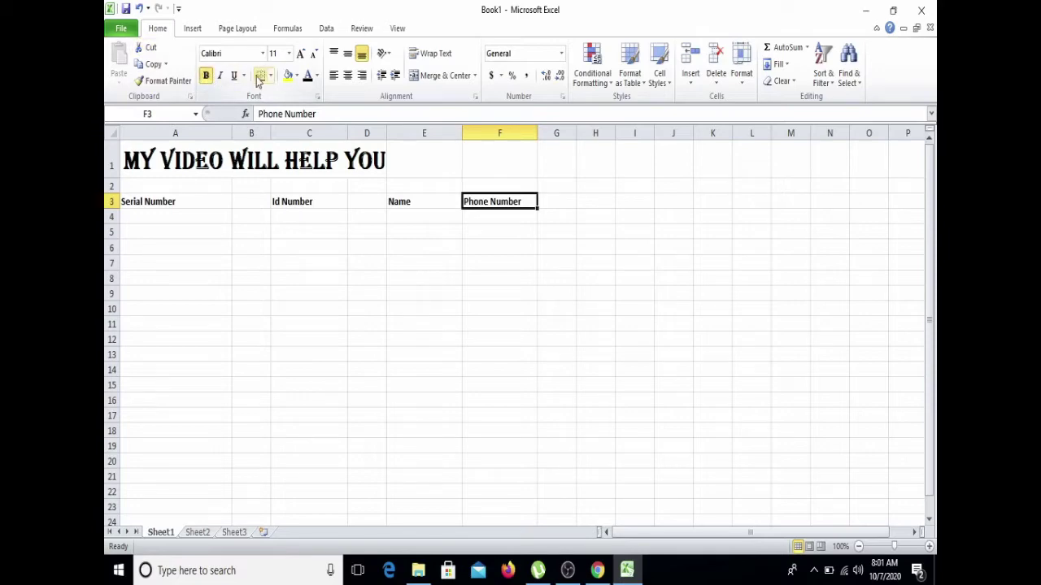
{"action": "left_click", "coordinate": [148, 218]}
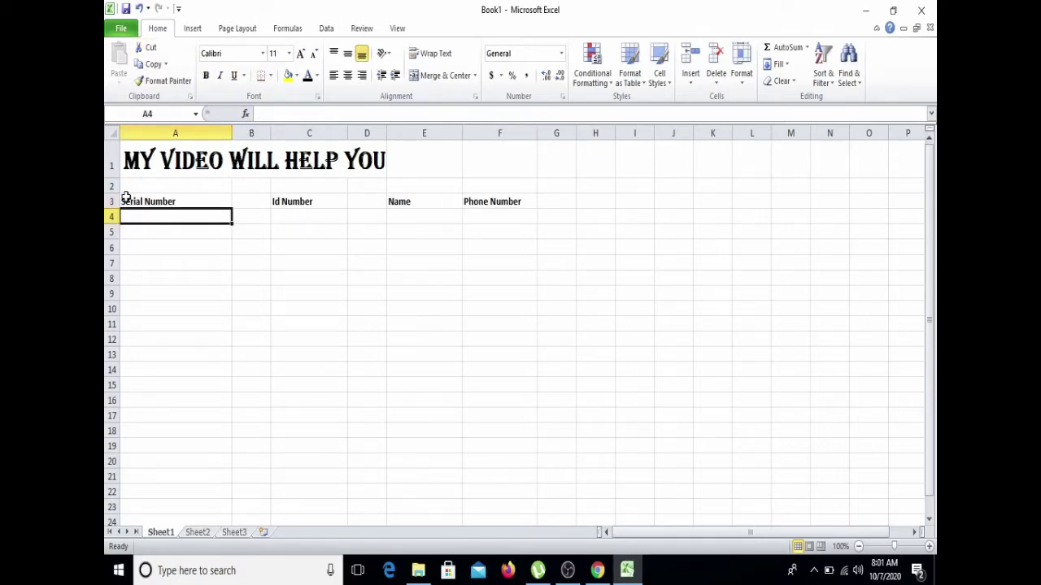
{"action": "left_click", "coordinate": [185, 200]}
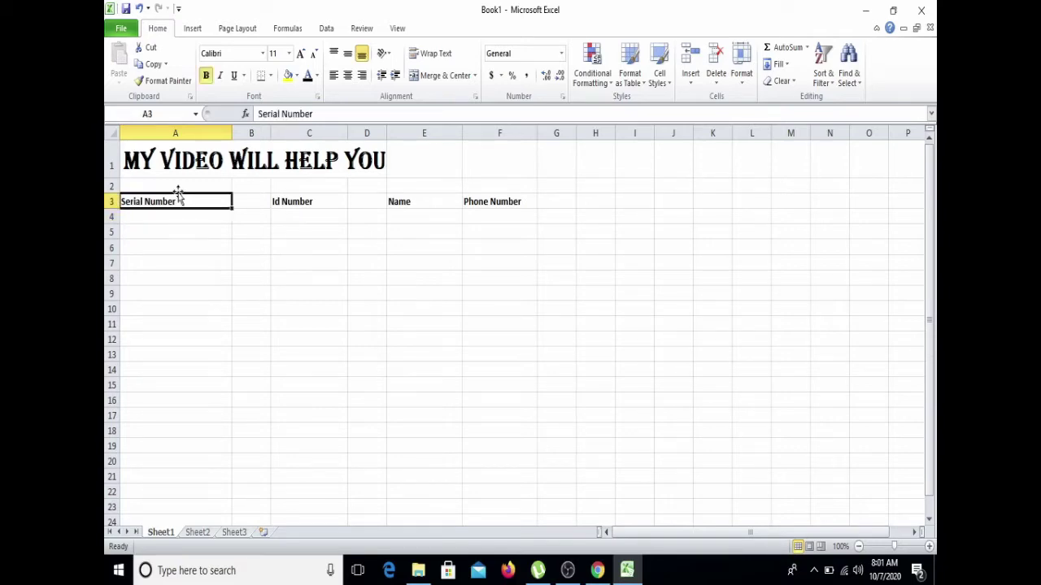
{"action": "left_click_drag", "start_coordinate": [121, 187], "coordinate": [279, 169]}
{"action": "left_click_drag", "start_coordinate": [698, 535], "coordinate": [565, 518]}
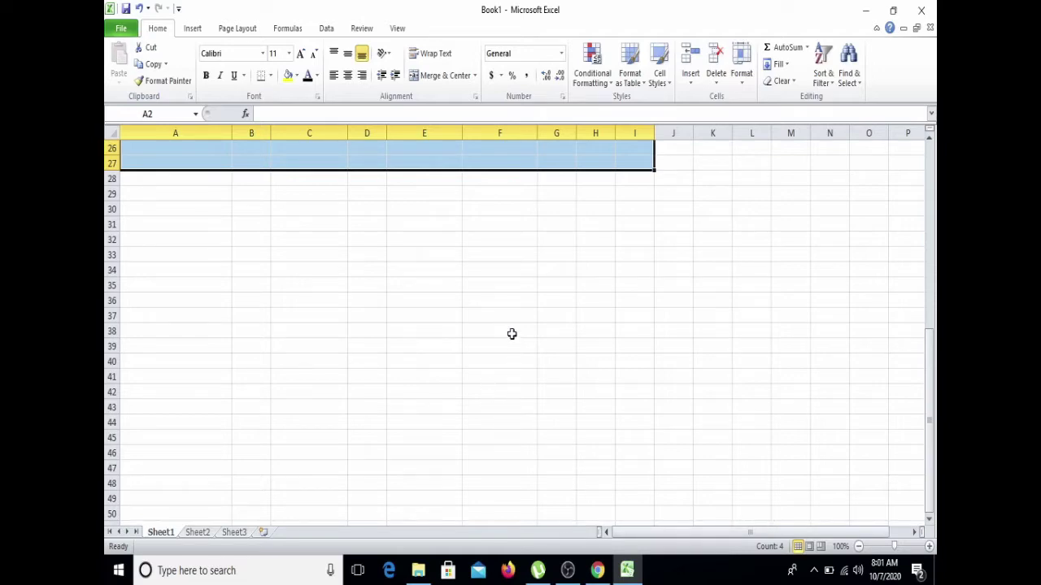
{"action": "scroll", "coordinate": [513, 342], "scroll_direction": "up", "scroll_amount": 8}
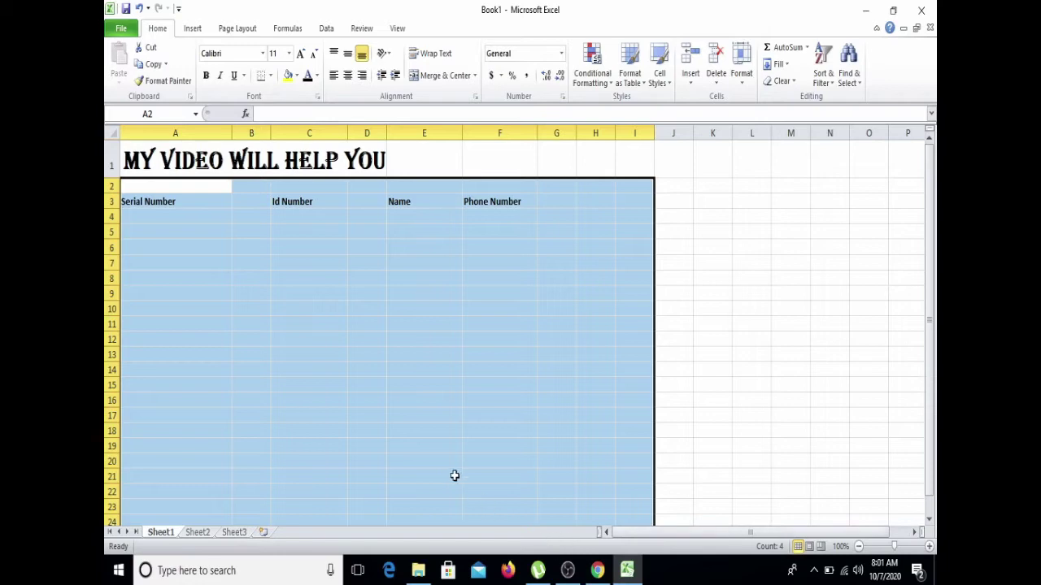
{"action": "left_click", "coordinate": [148, 216]}
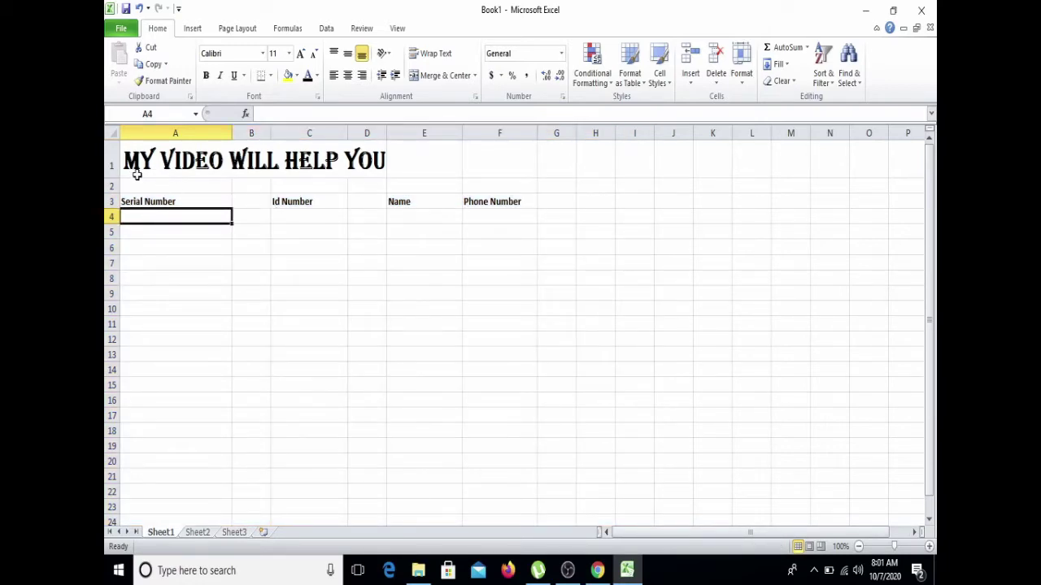
- Apply All Borders to the range A2:G23
{"action": "left_click_drag", "start_coordinate": [128, 184], "coordinate": [560, 430]}
{"action": "scroll", "coordinate": [604, 385], "scroll_direction": "up", "scroll_amount": 2}
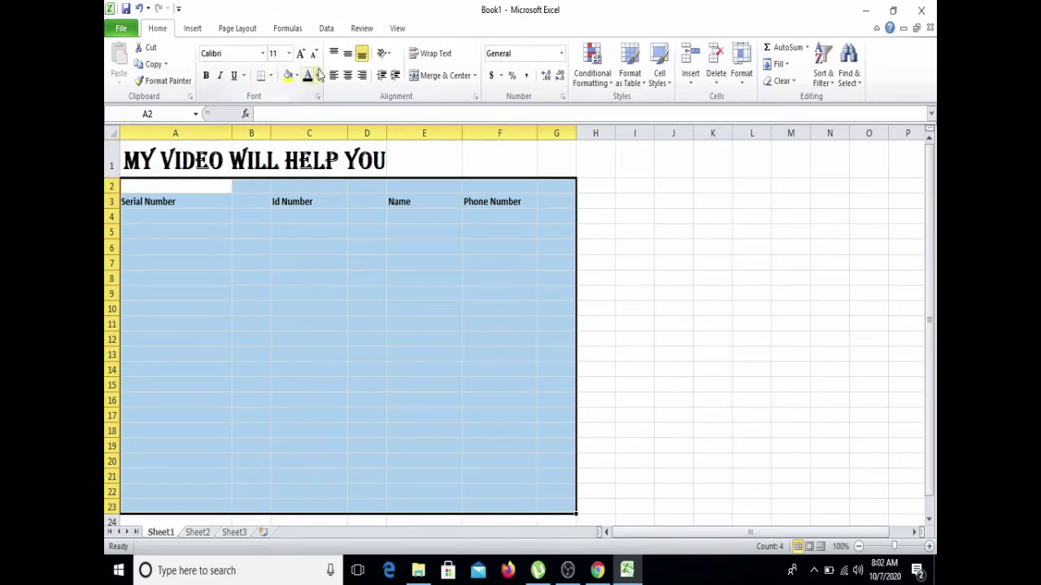
{"action": "left_click", "coordinate": [270, 76]}
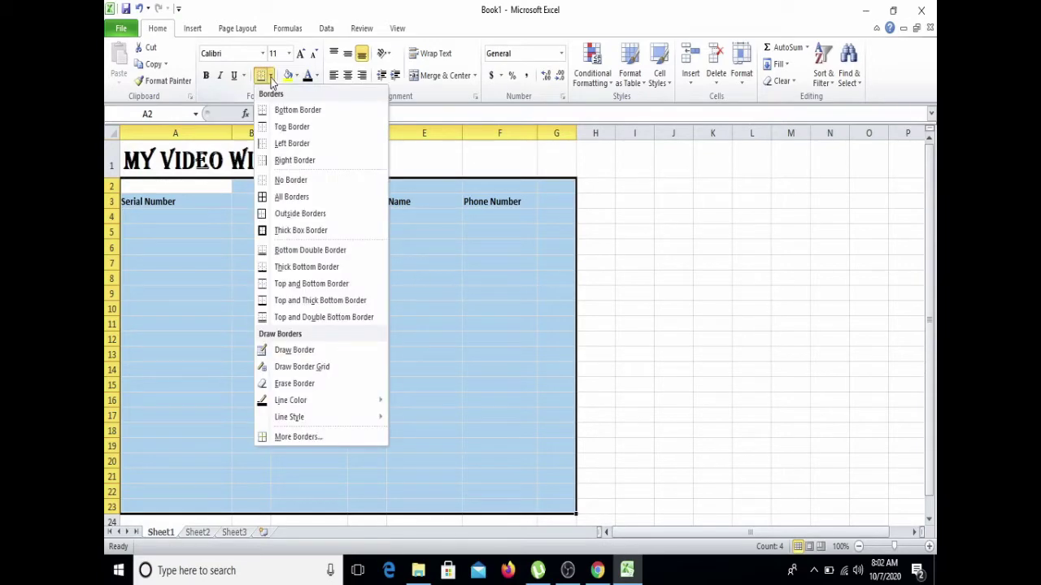
{"action": "left_click", "coordinate": [290, 199]}
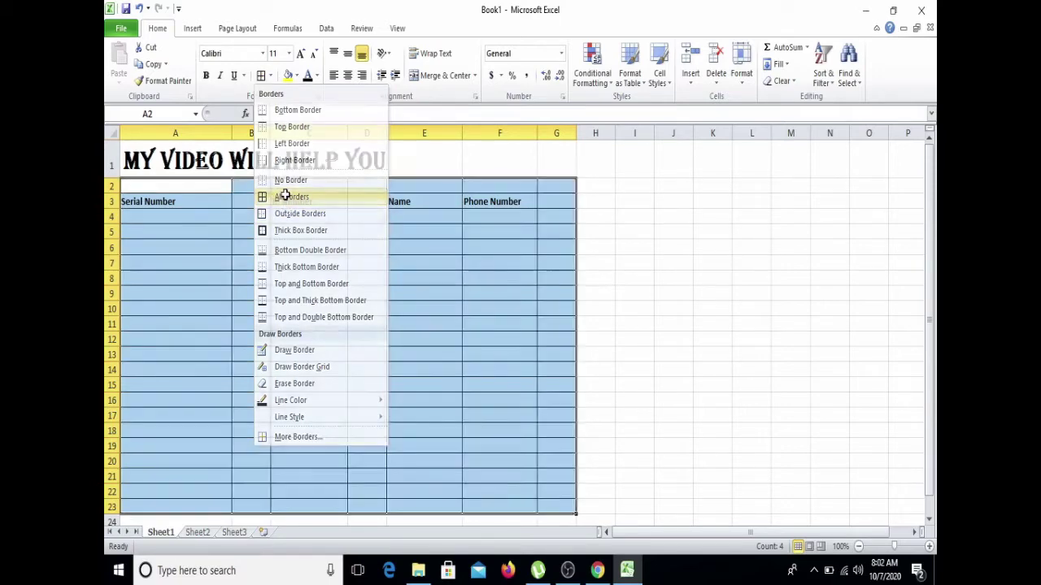
- Enter the serial numbers 01 and 02 in cells A4 and A5
{"action": "left_click", "coordinate": [177, 219]}
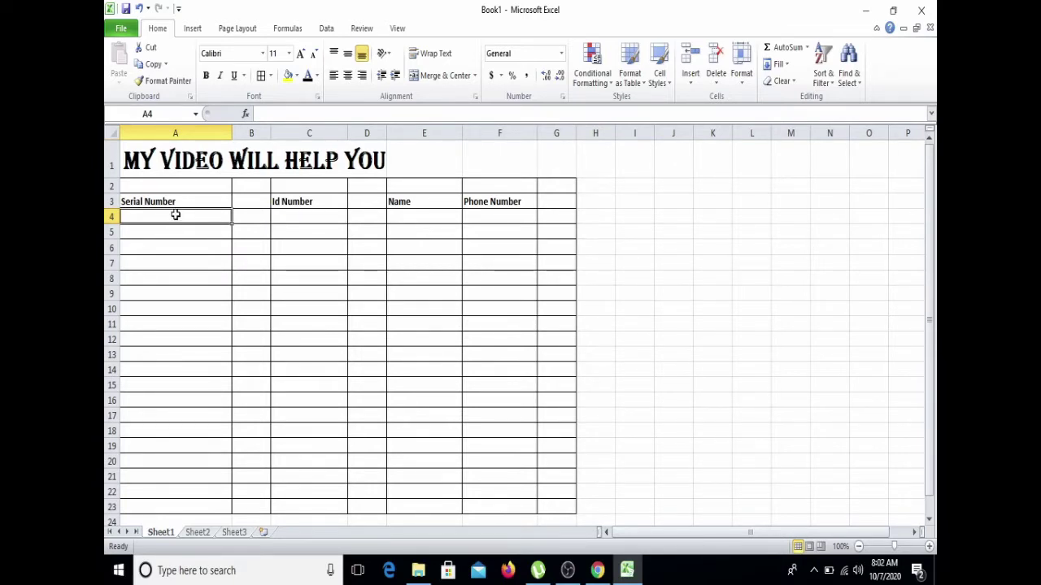
{"action": "type", "text": "01"}
{"action": "key", "text": "Return"}
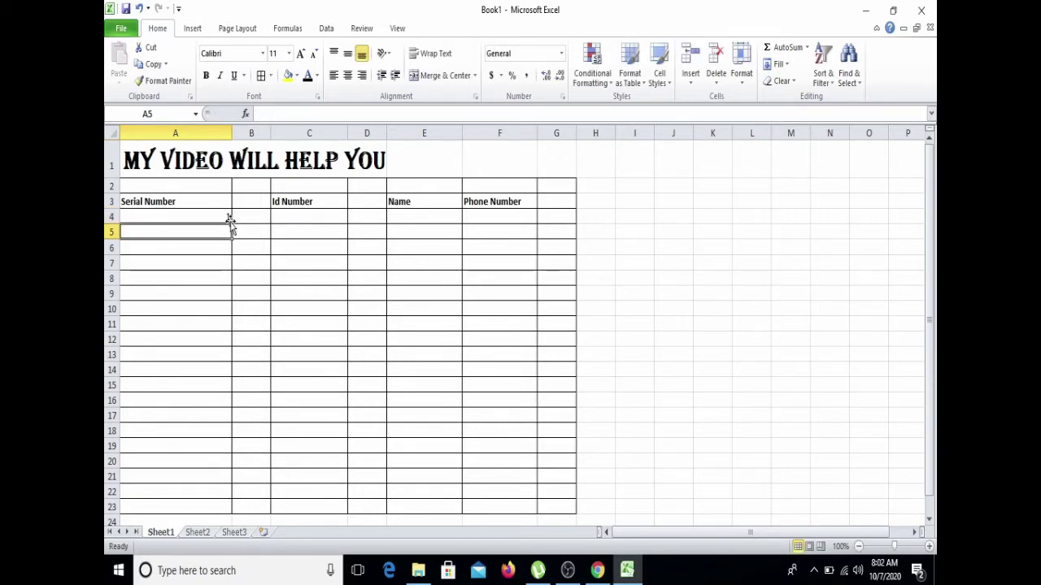
{"action": "type", "text": "02"}
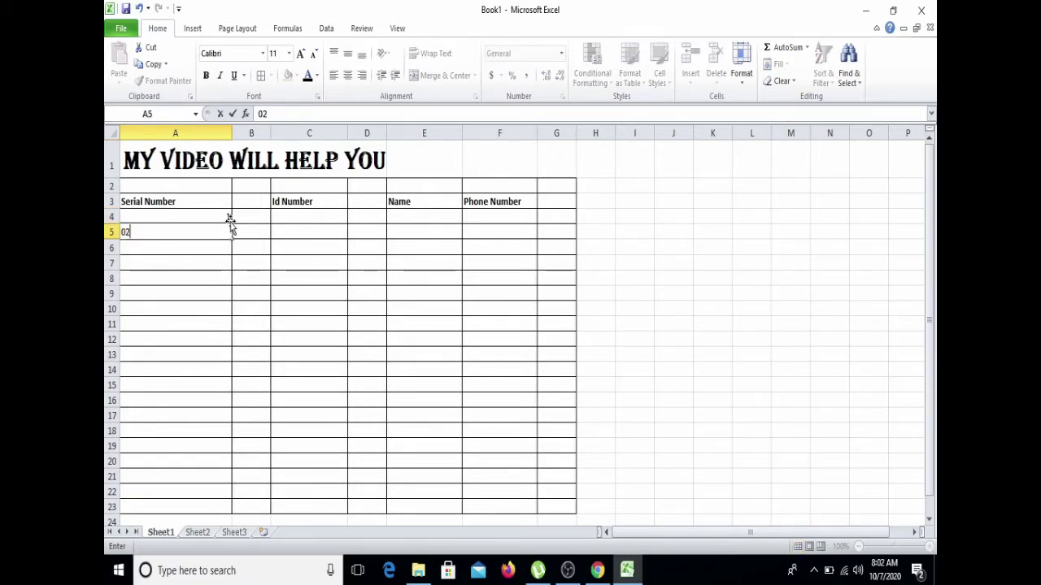
{"action": "key", "text": "Return"}
{"action": "scroll", "coordinate": [200, 388], "scroll_direction": "down", "scroll_amount": 4}
{"action": "scroll", "coordinate": [204, 381], "scroll_direction": "up", "scroll_amount": 4}
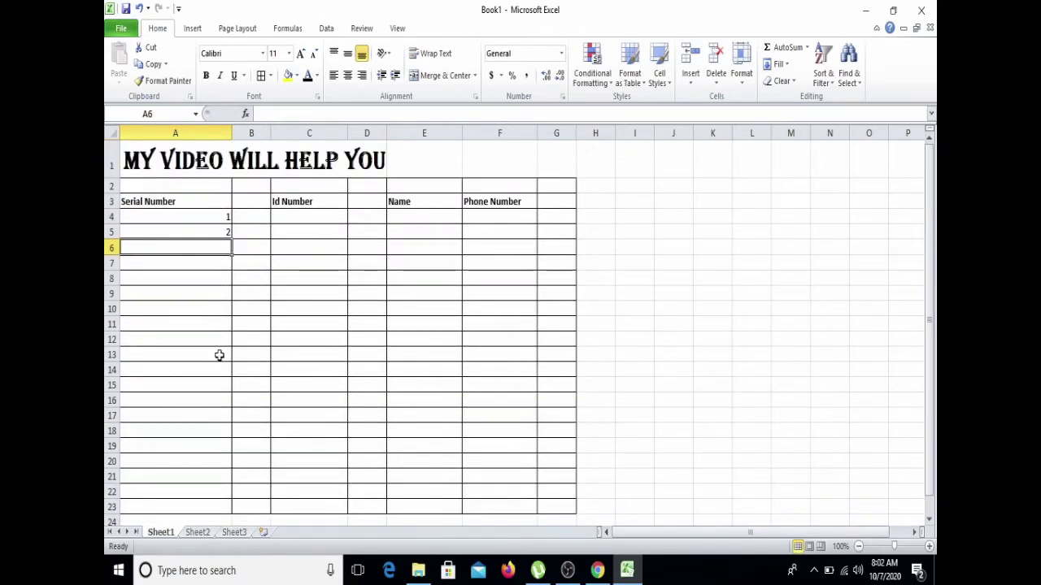
- Fill the serial number in A5 down to A19 as a series and undo that fill
{"action": "left_click", "coordinate": [211, 231]}
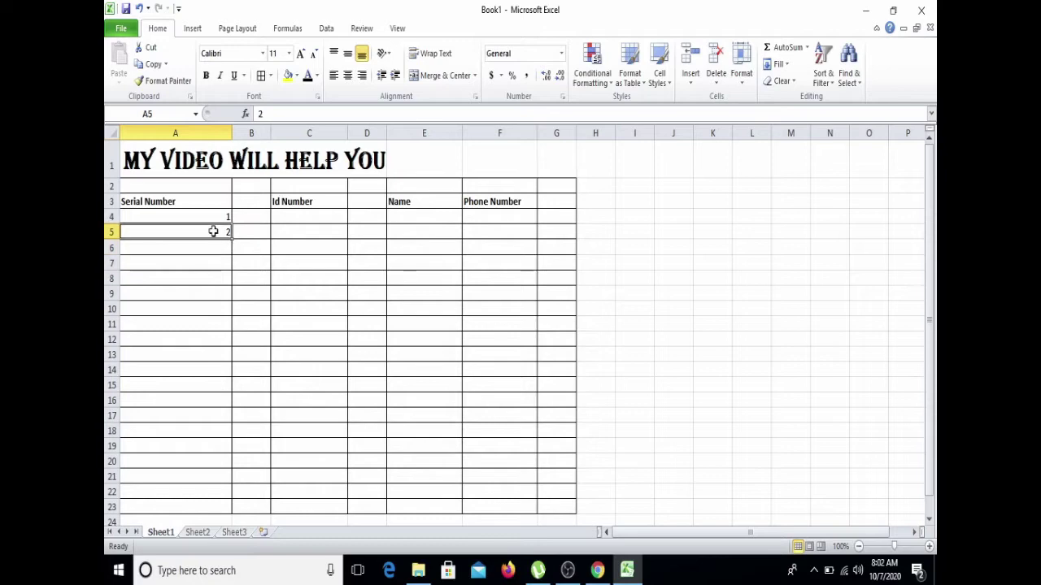
{"action": "left_click_drag", "start_coordinate": [231, 236], "coordinate": [213, 450]}
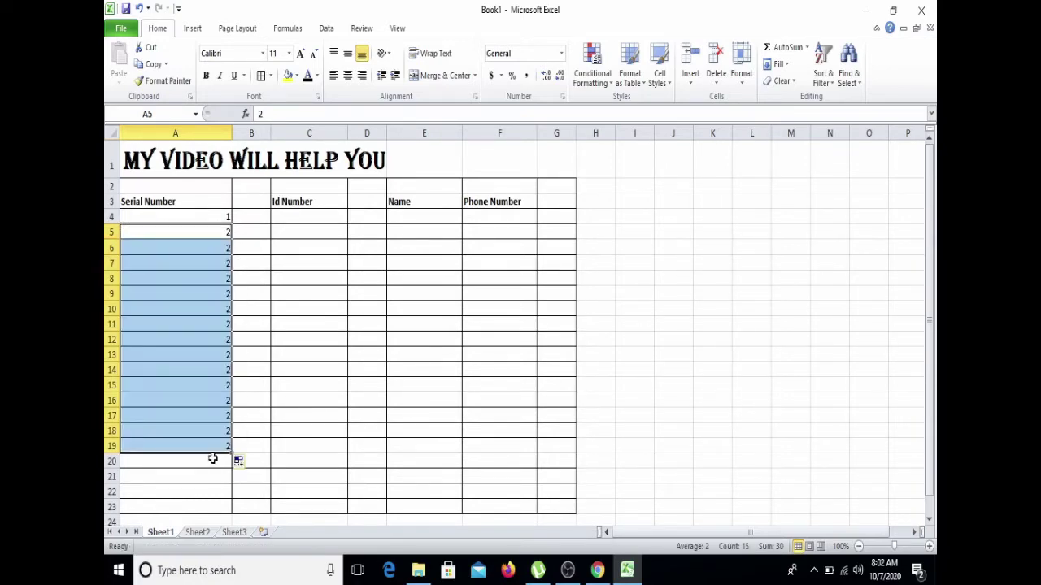
{"action": "left_click", "coordinate": [241, 467]}
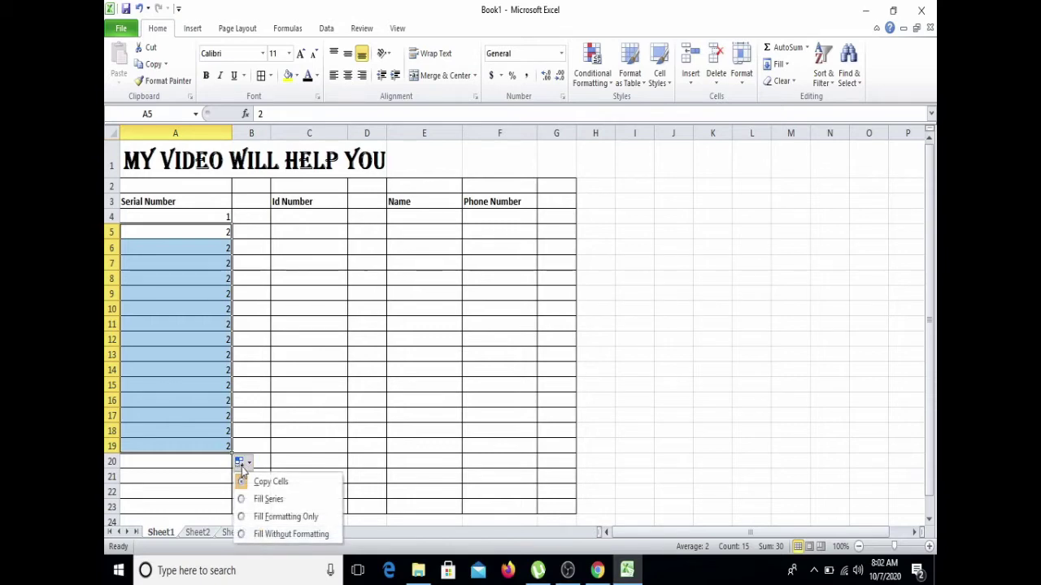
{"action": "left_click", "coordinate": [264, 501]}
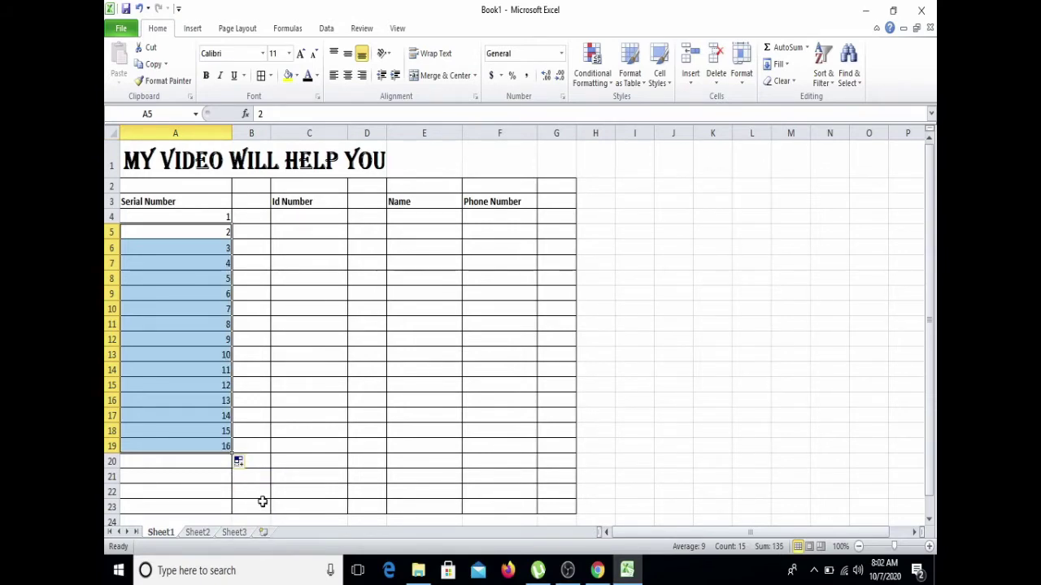
{"action": "left_click", "coordinate": [201, 490]}
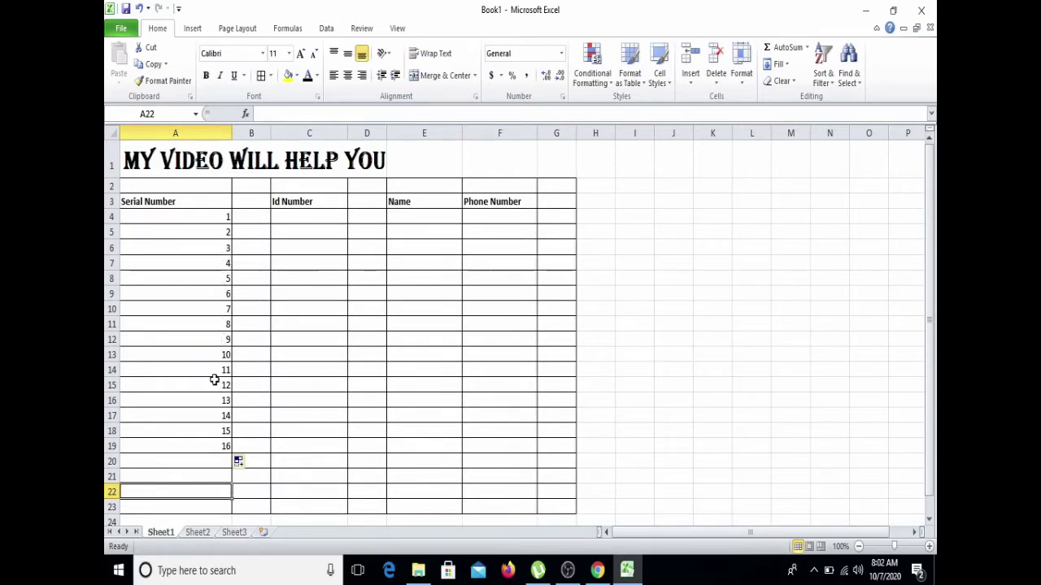
{"action": "key", "text": "ctrl+z"}
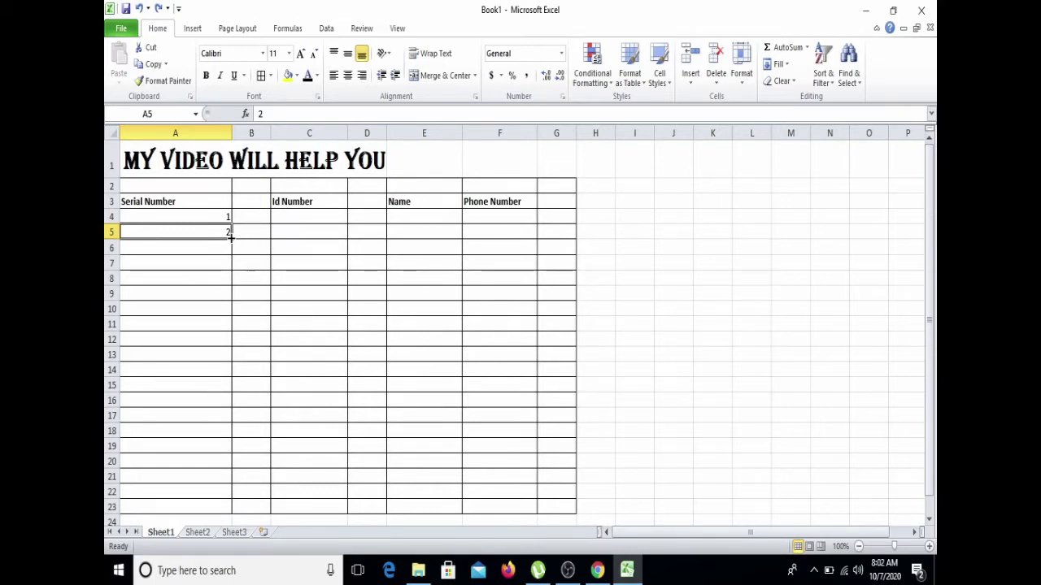
- Extend the serial number in A5 down to A18 using the Fill Series option
{"action": "left_click_drag", "start_coordinate": [231, 236], "coordinate": [231, 236]}
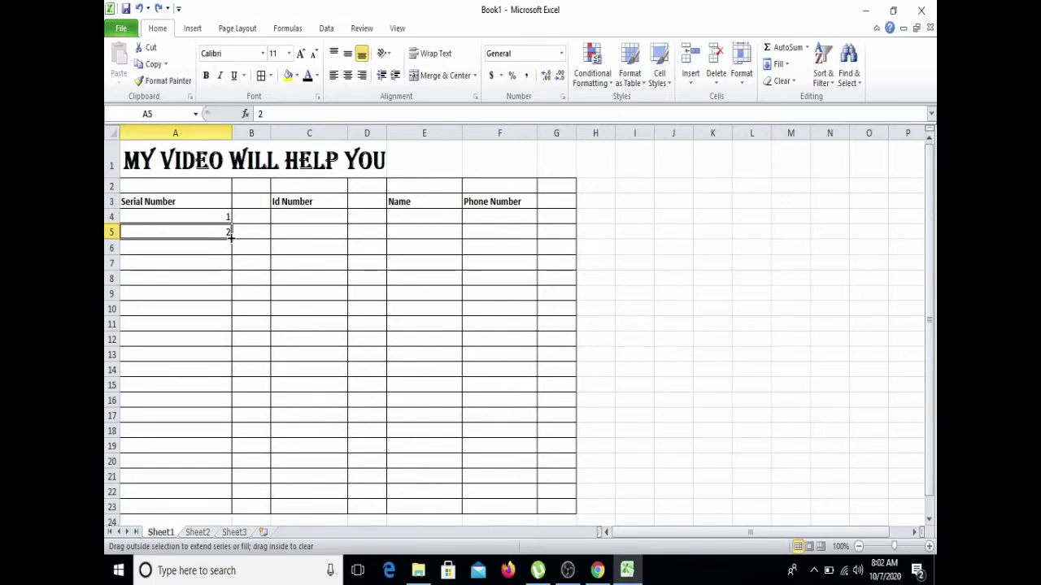
{"action": "left_click_drag", "start_coordinate": [231, 235], "coordinate": [214, 434]}
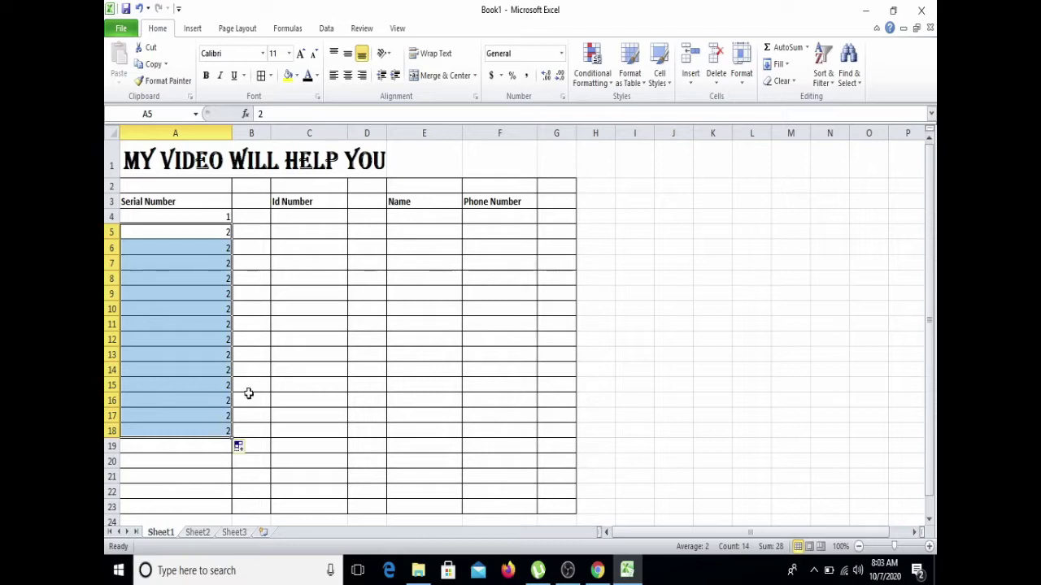
{"action": "left_click", "coordinate": [243, 452]}
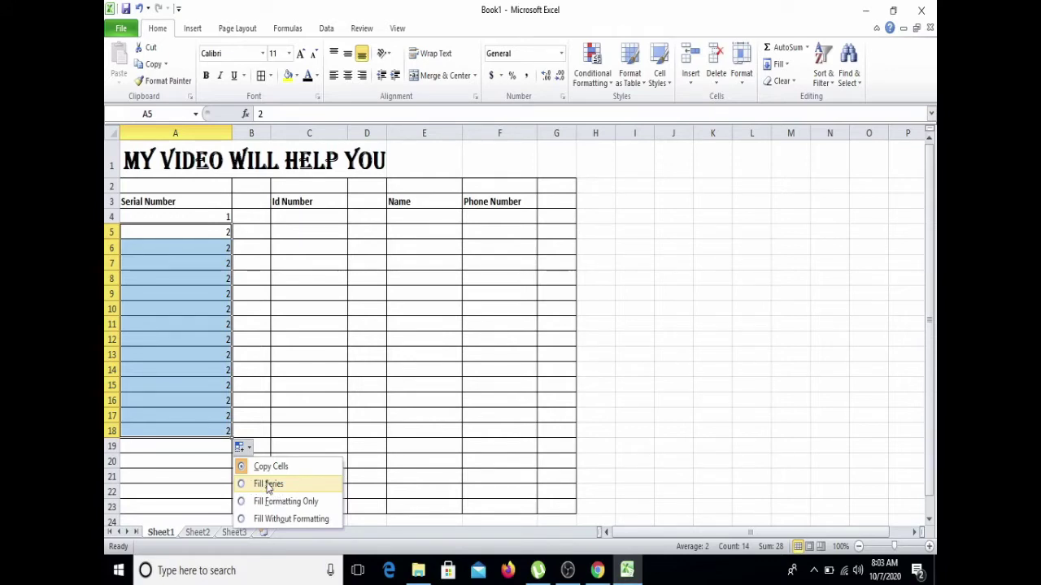
{"action": "left_click", "coordinate": [268, 485]}
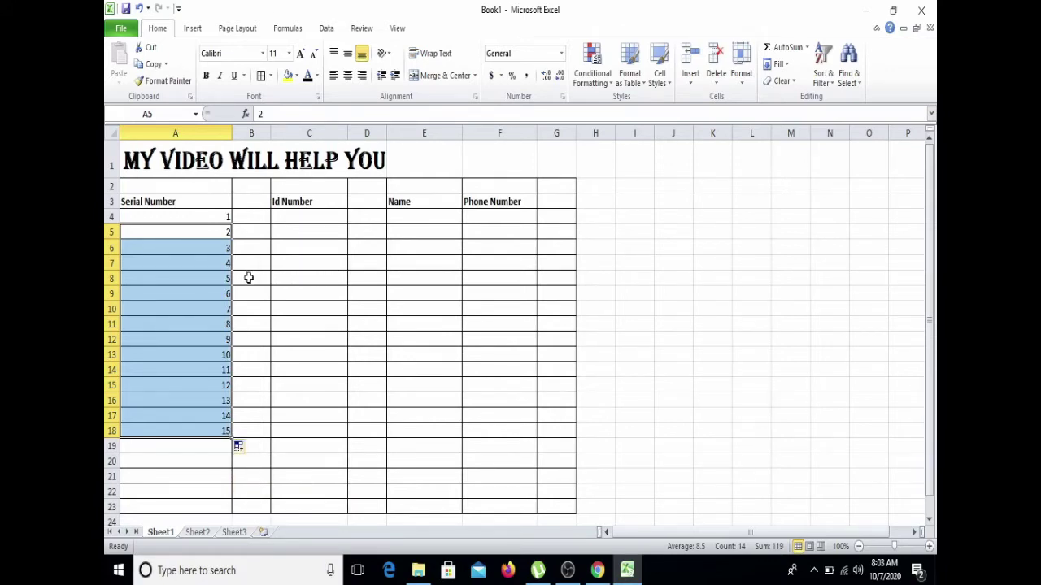
{"action": "left_click", "coordinate": [247, 371]}
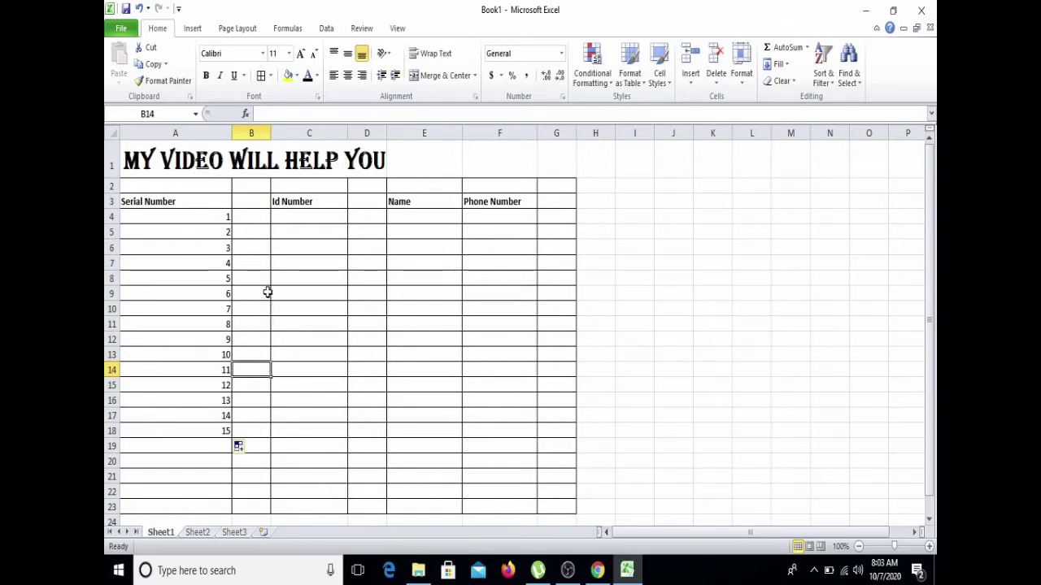
- Enter a ten-digit ID number in C4 and fill it down to C18 as a series
{"action": "left_click", "coordinate": [302, 213]}
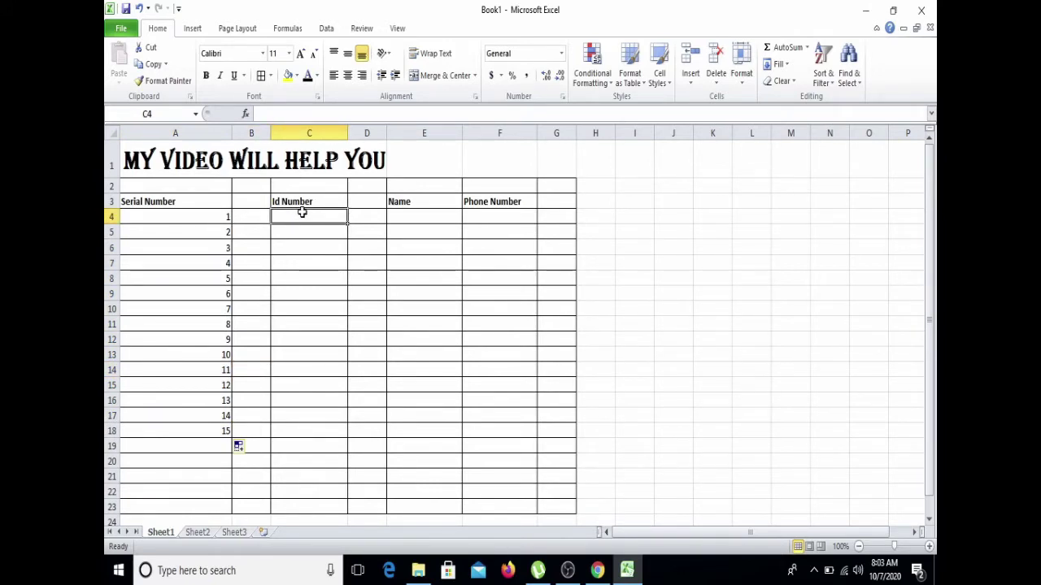
{"action": "type", "text": "10101"}
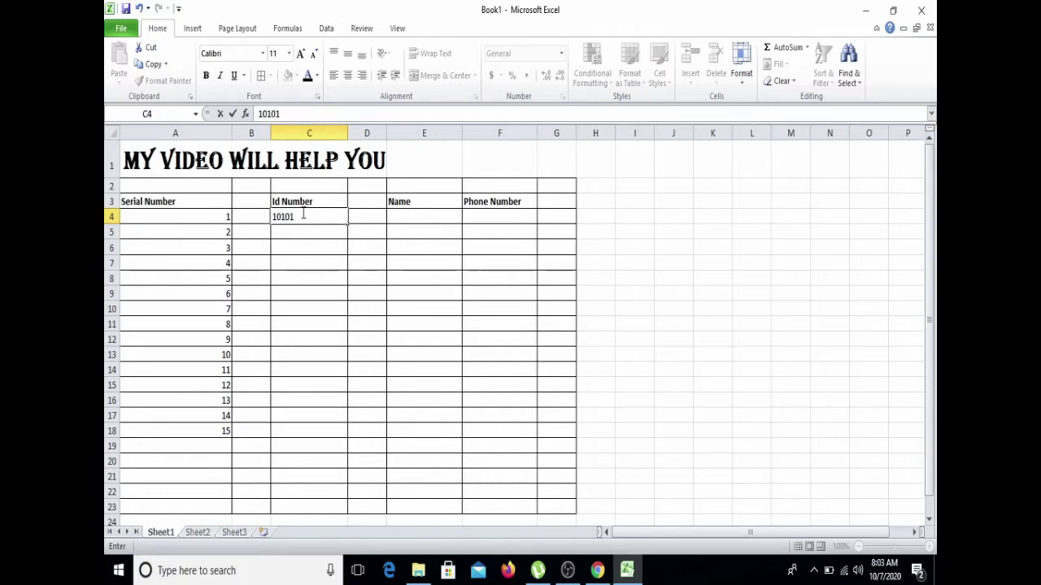
{"action": "type", "text": "02020"}
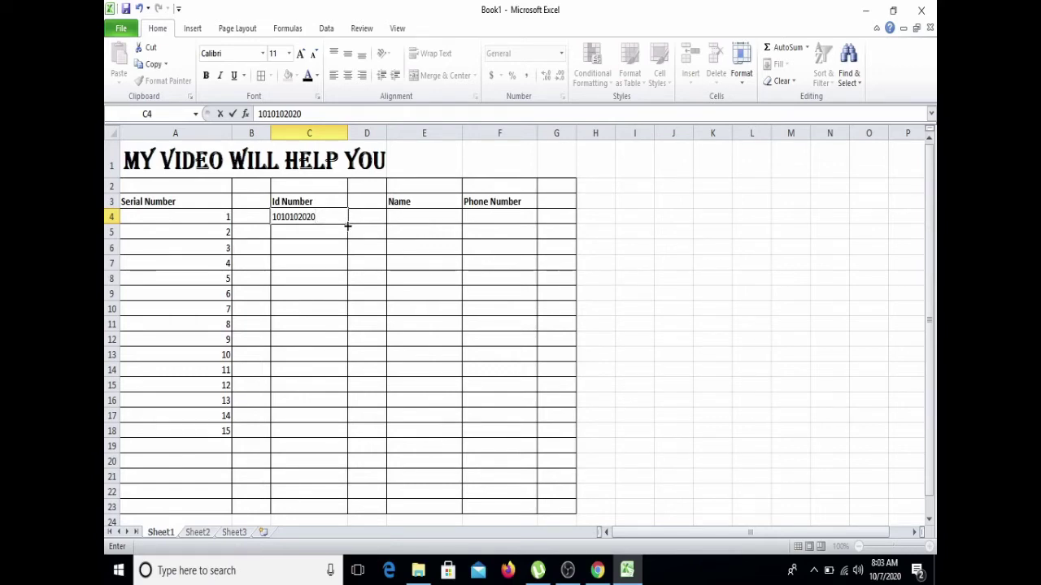
{"action": "left_click_drag", "start_coordinate": [347, 227], "coordinate": [347, 362]}
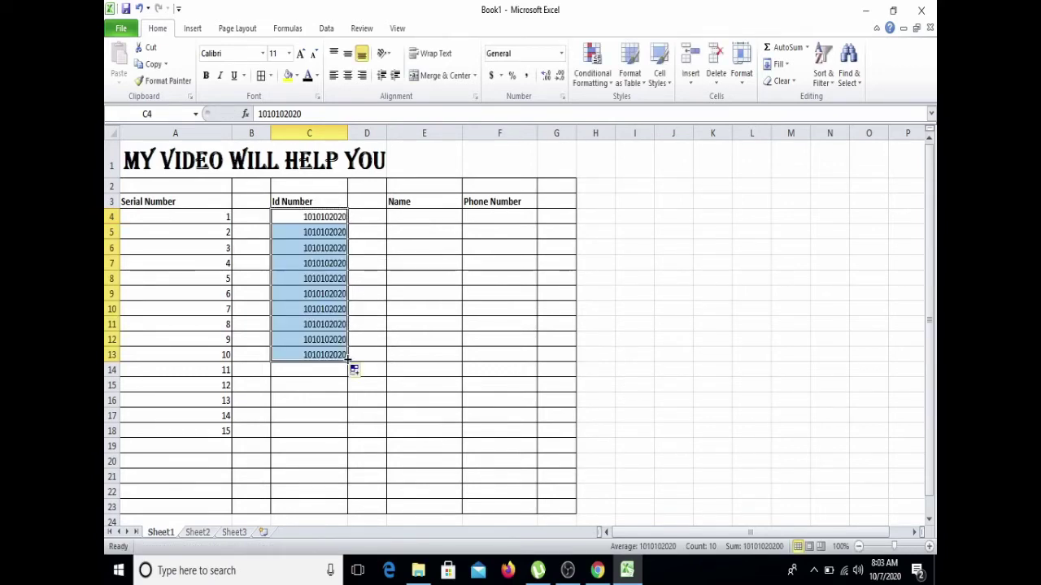
{"action": "left_click", "coordinate": [353, 376]}
{"action": "left_click", "coordinate": [355, 409]}
{"action": "left_click_drag", "start_coordinate": [347, 362], "coordinate": [344, 432]}
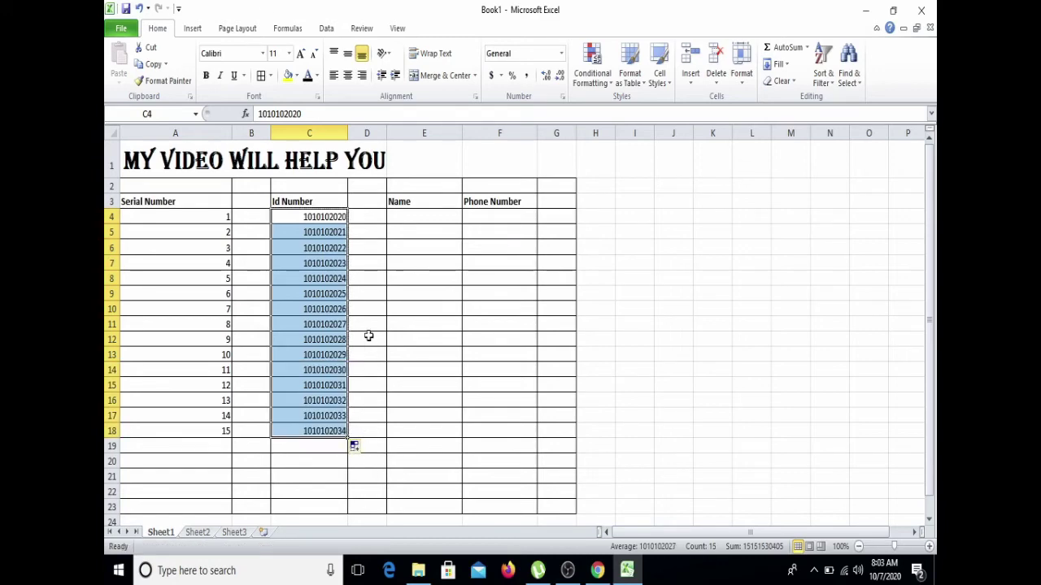
- Enter a person's first name in E4, try a second one in E5 and erase it
{"action": "left_click", "coordinate": [415, 220]}
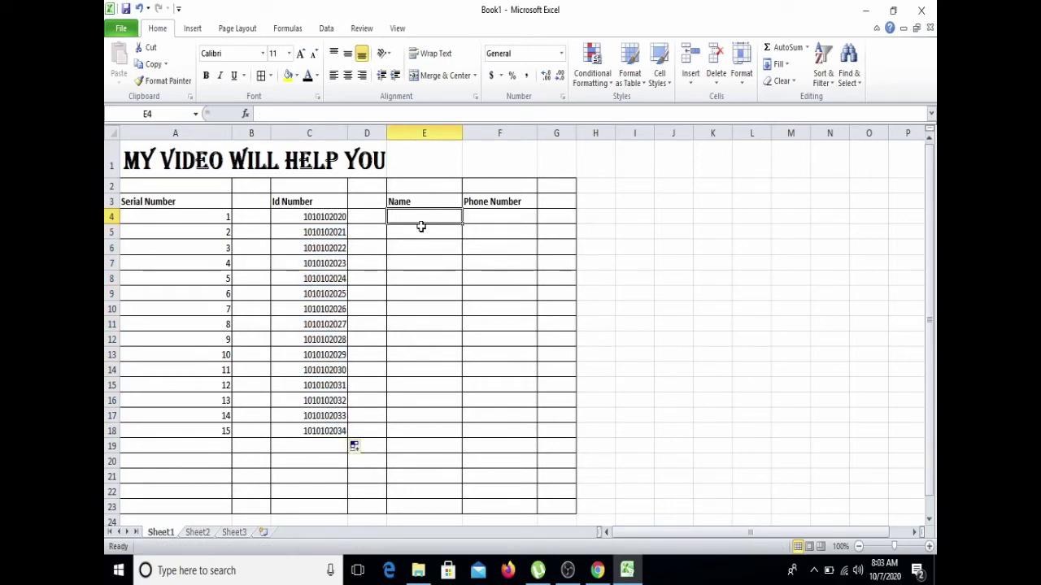
{"action": "type", "text": "gfs"}
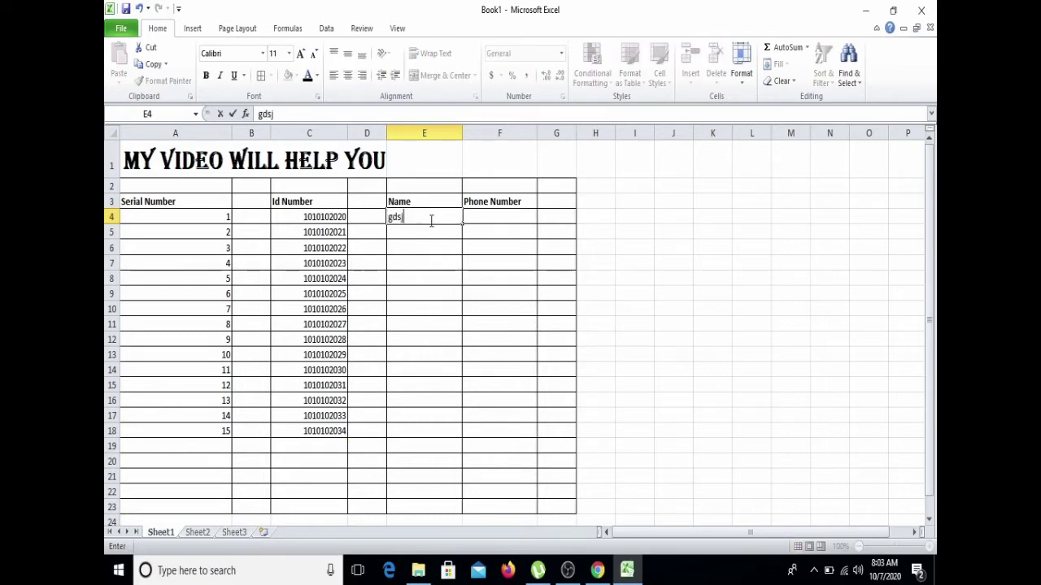
{"action": "key", "text": "BackSpace"}
{"action": "key", "text": "BackSpace"}
{"action": "key", "text": "BackSpace"}
{"action": "type", "text": "harison"}
{"action": "left_click", "coordinate": [441, 229]}
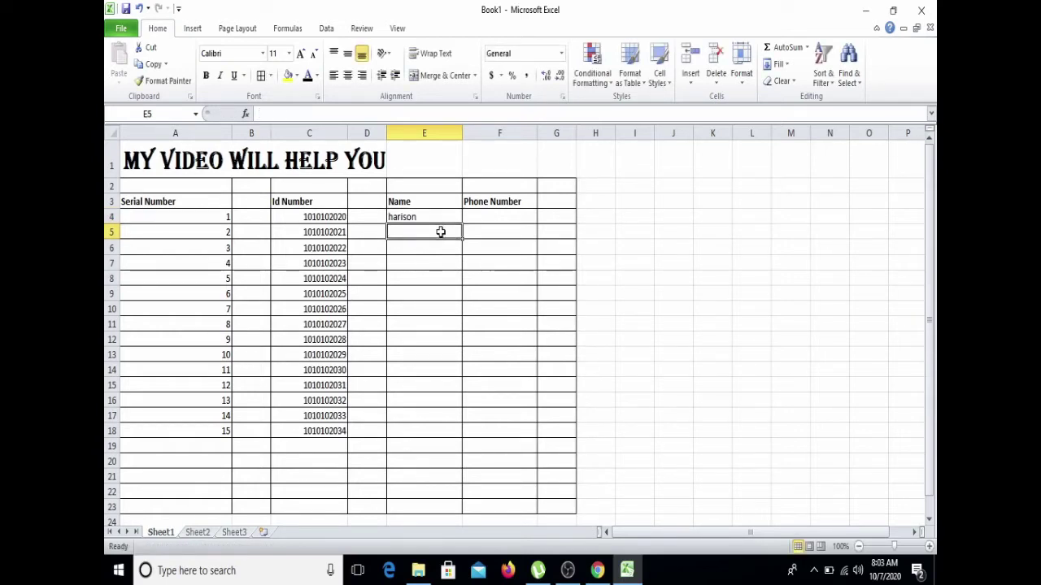
{"action": "type", "text": "gabri"}
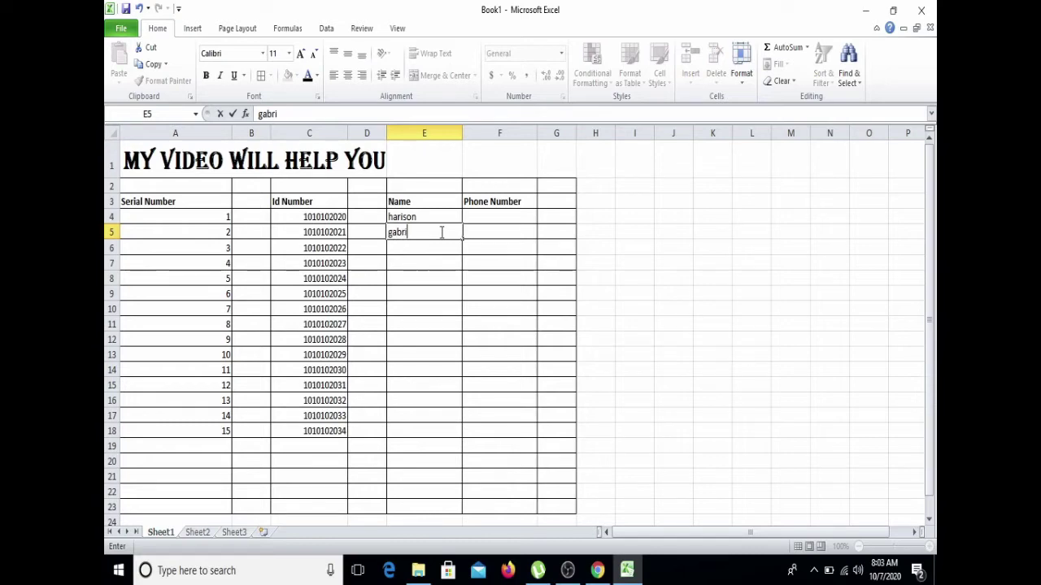
{"action": "type", "text": "eli"}
{"action": "key", "text": "BackSpace"}
{"action": "key", "text": "BackSpace"}
{"action": "key", "text": "BackSpace"}
{"action": "key", "text": "BackSpace"}
{"action": "key", "text": "BackSpace"}
- Enter the placeholder names a, b, c, d and e in cells E4 through E8
{"action": "left_click", "coordinate": [438, 220]}
{"action": "key", "text": "BackSpace"}
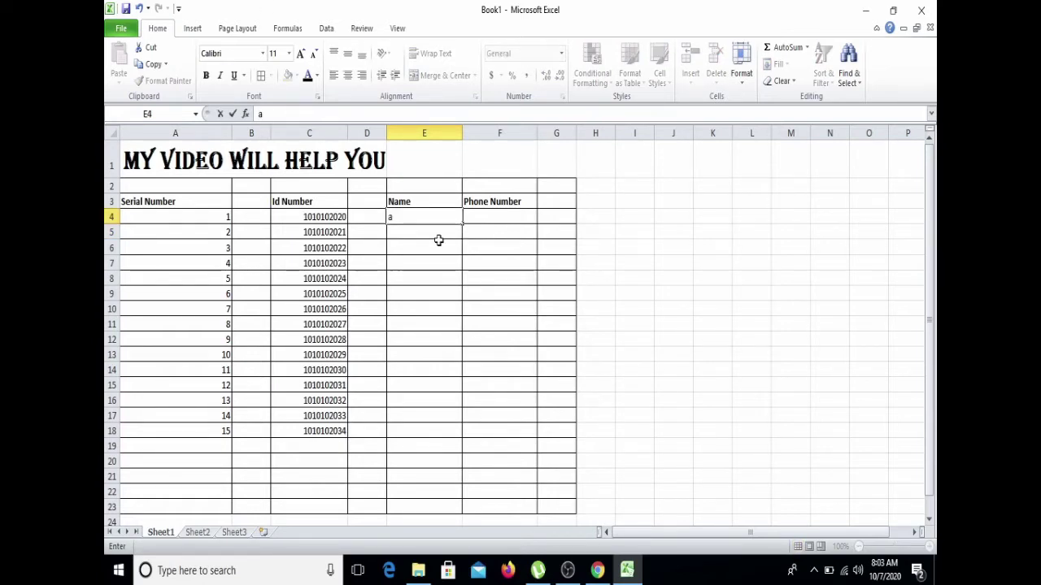
{"action": "left_click", "coordinate": [438, 233]}
{"action": "type", "text": "b"}
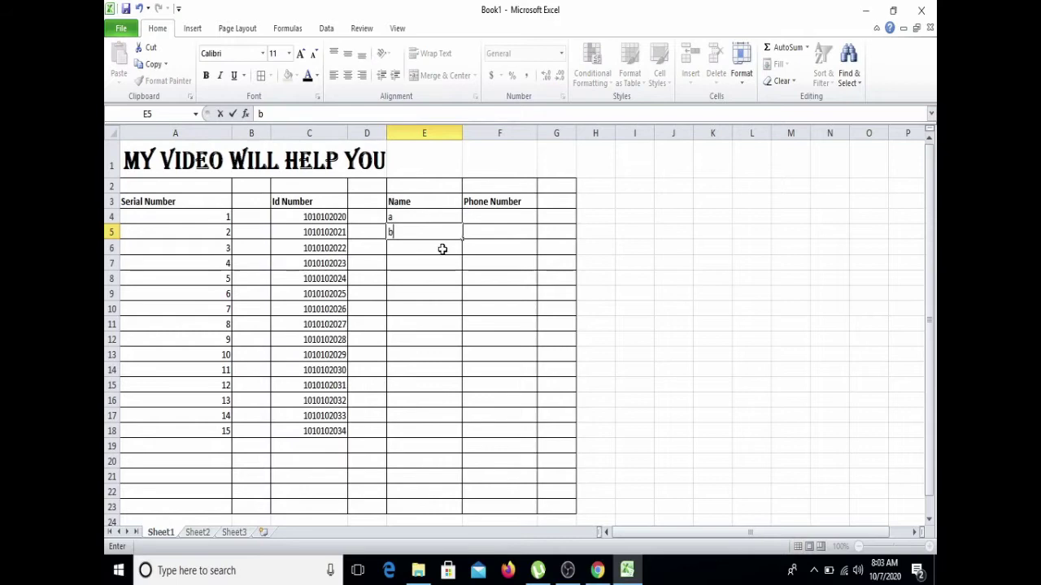
{"action": "left_click", "coordinate": [441, 248]}
{"action": "type", "text": "c"}
{"action": "left_click", "coordinate": [443, 266]}
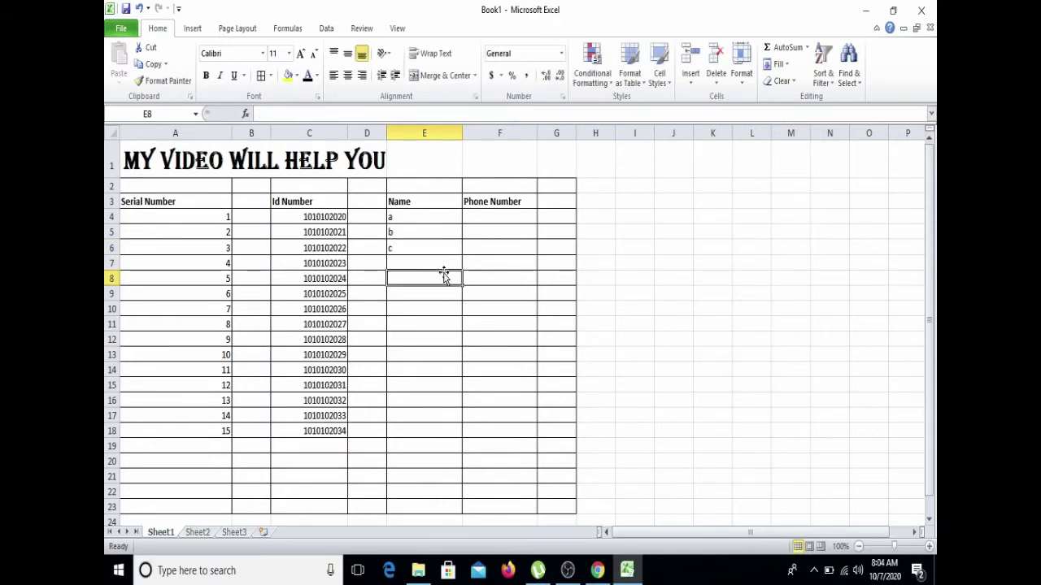
{"action": "type", "text": "d"}
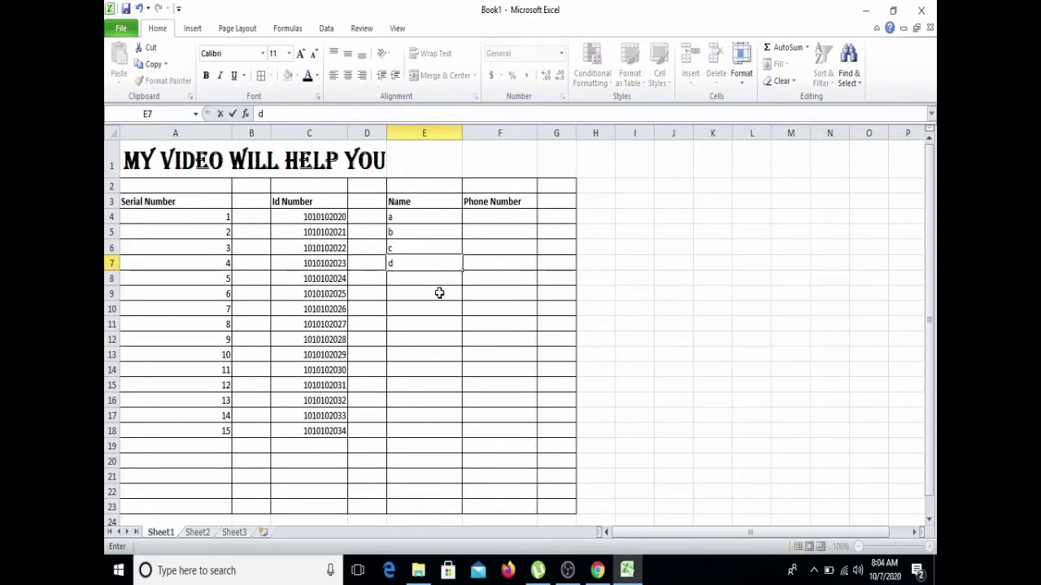
{"action": "left_click", "coordinate": [439, 278]}
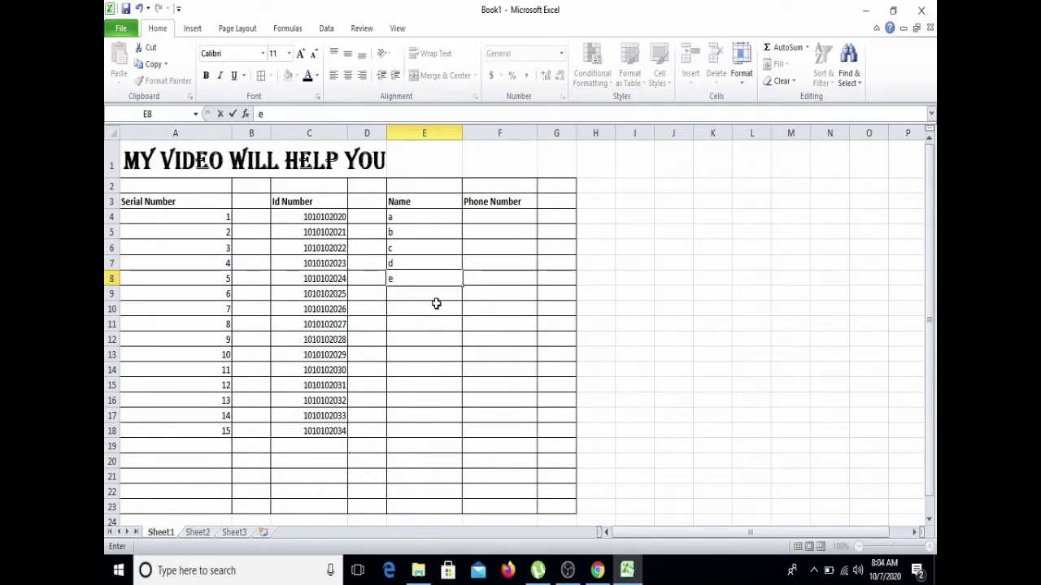
- Extend cell E8 down to E18 using the Fill Formatting Only option
{"action": "left_click_drag", "start_coordinate": [462, 285], "coordinate": [465, 434]}
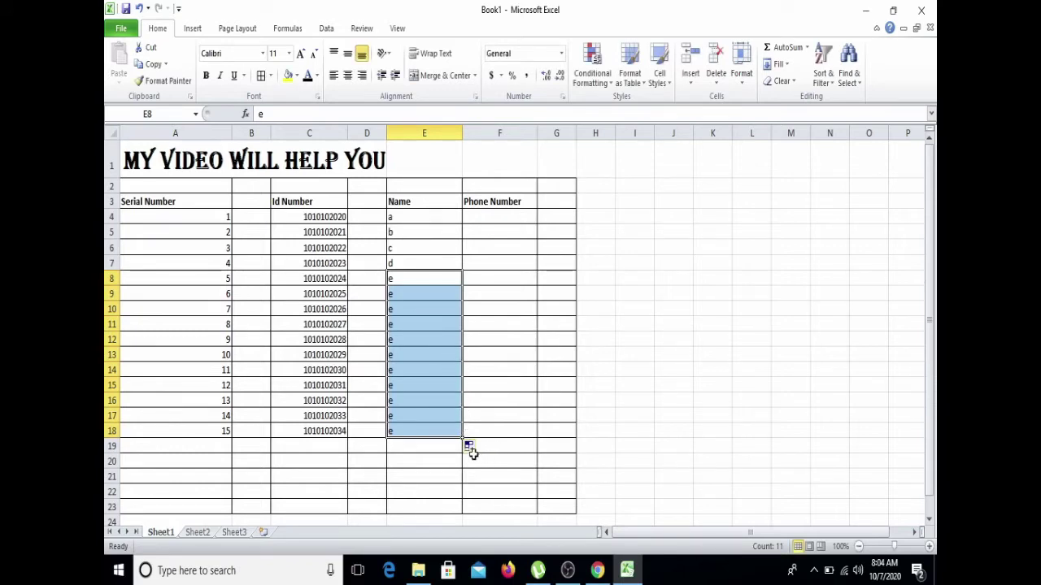
{"action": "left_click", "coordinate": [471, 449]}
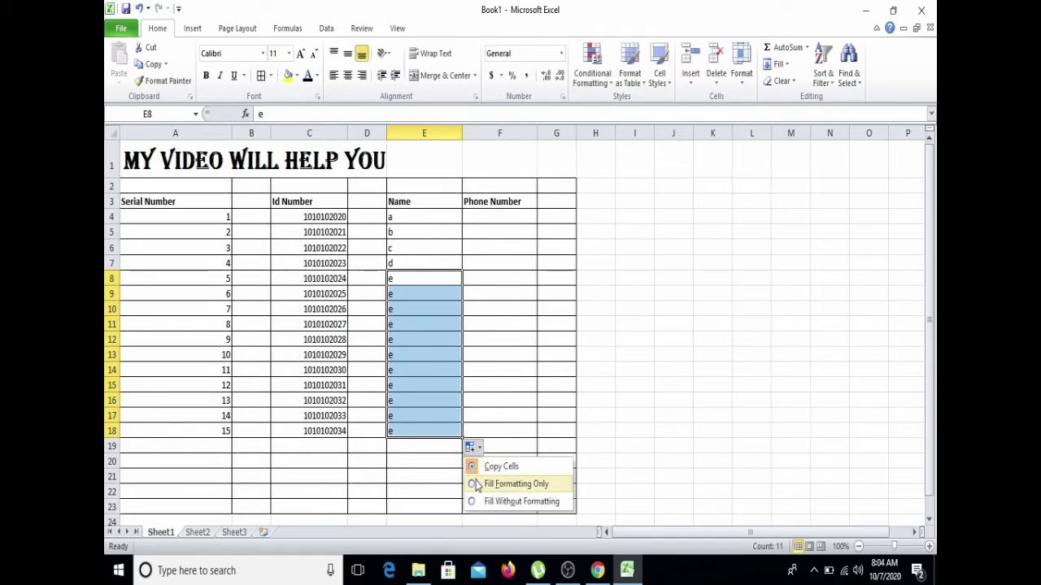
{"action": "left_click", "coordinate": [474, 482]}
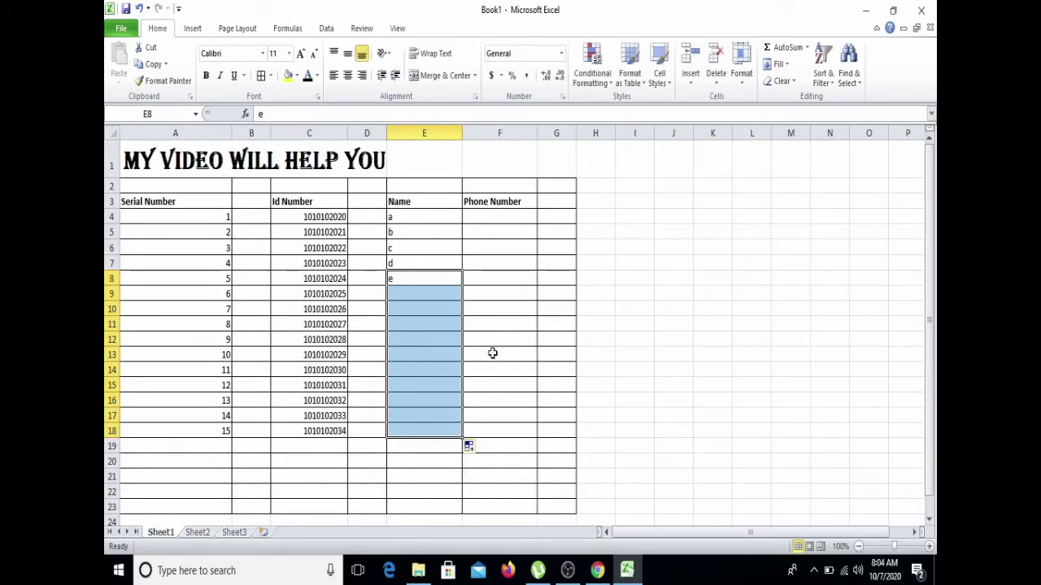
- Reapply the Fill Formatting Only option to the Name column fill and enter the placeholder name f in E9, ending on cell F4
{"action": "left_click", "coordinate": [432, 295]}
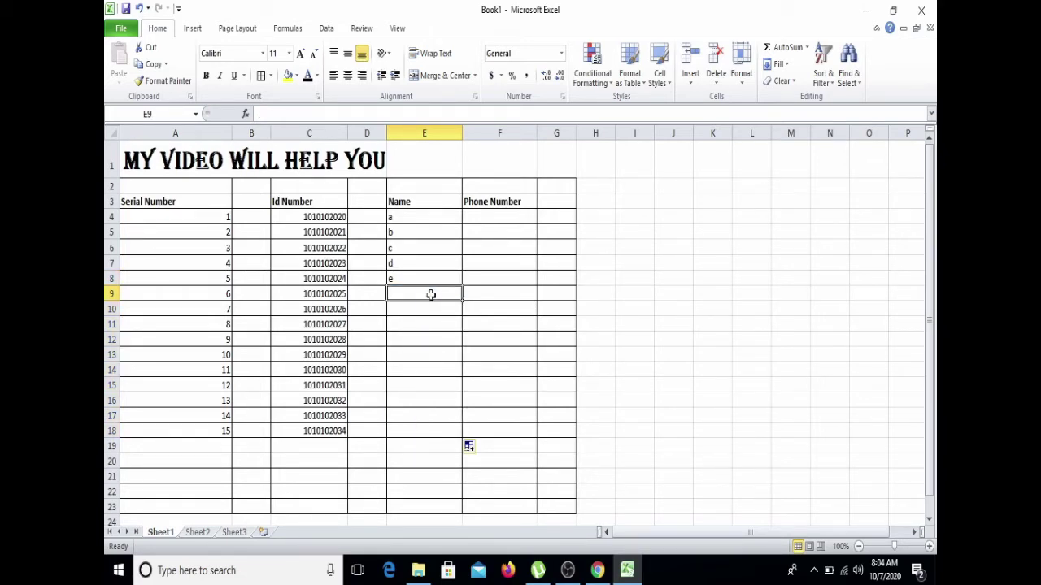
{"action": "left_click", "coordinate": [473, 449]}
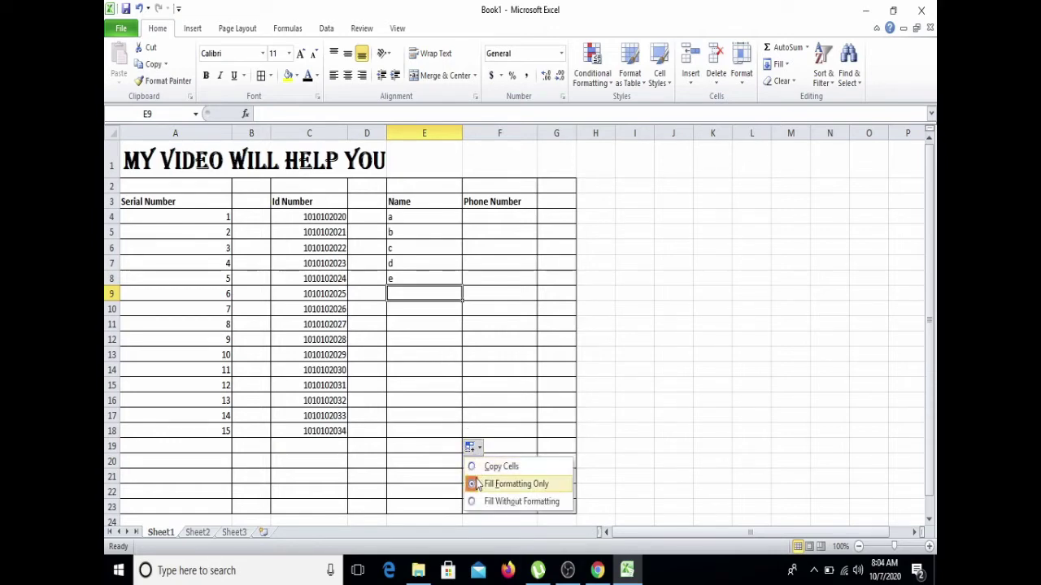
{"action": "left_click", "coordinate": [475, 483]}
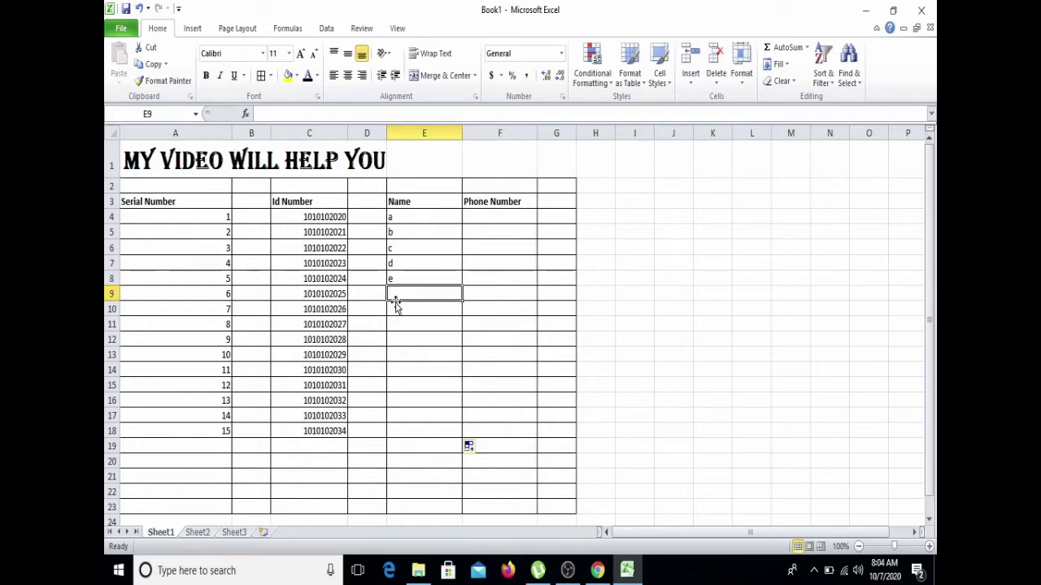
{"action": "type", "text": "f"}
{"action": "key", "text": "ctrl+Return"}
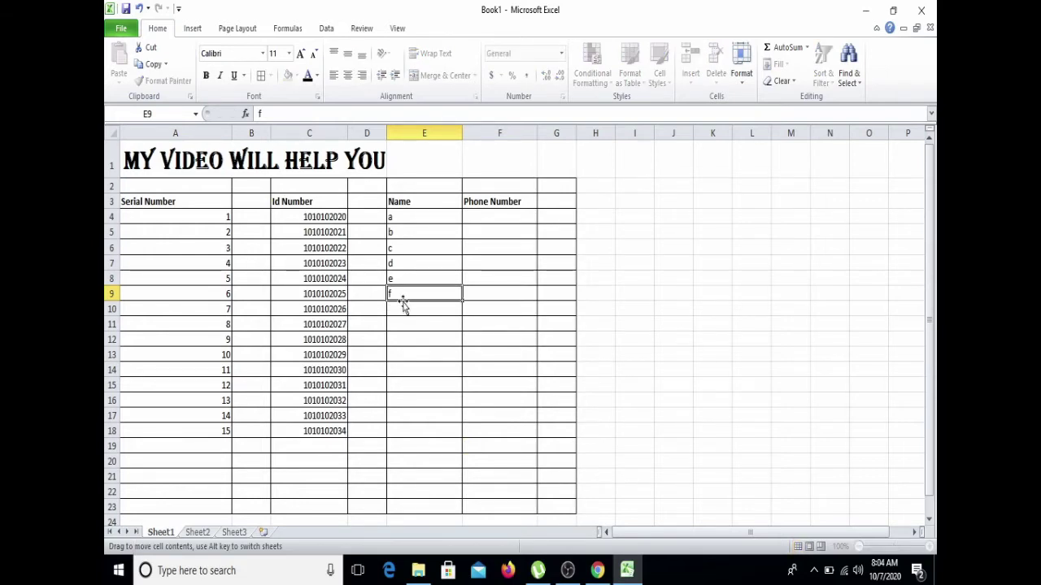
{"action": "left_click", "coordinate": [470, 216]}
{"action": "scroll", "coordinate": [597, 337], "scroll_direction": "down", "scroll_amount": 2}
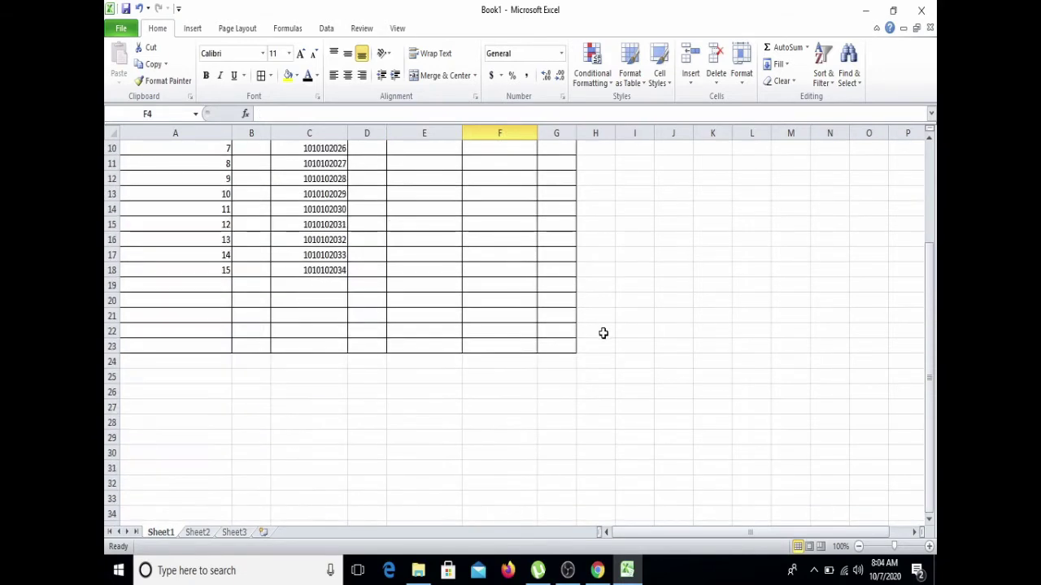
{"action": "scroll", "coordinate": [601, 332], "scroll_direction": "up", "scroll_amount": 2}
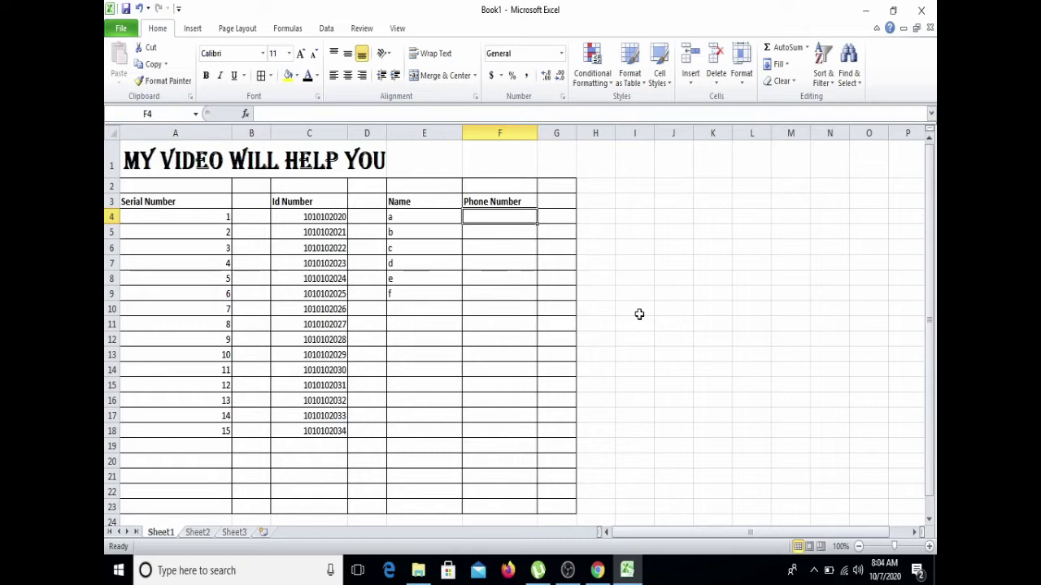
{"action": "scroll", "coordinate": [639, 314], "scroll_direction": "down", "scroll_amount": 6}
{"action": "scroll", "coordinate": [639, 314], "scroll_direction": "up", "scroll_amount": 3}
{"action": "scroll", "coordinate": [639, 314], "scroll_direction": "up", "scroll_amount": 3}
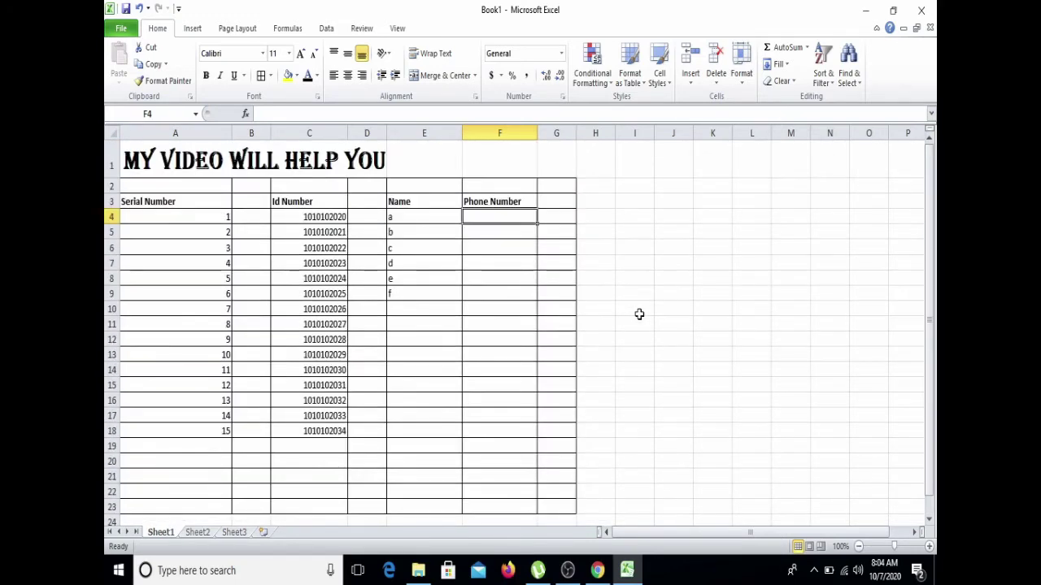